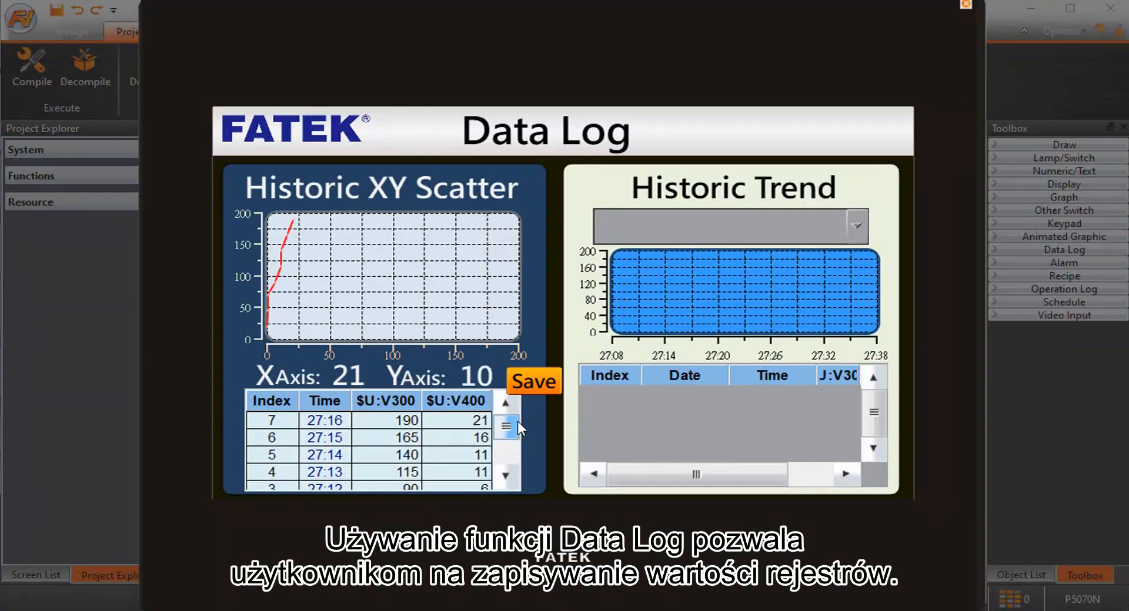
Save the logged data twice in the running simulation, checking the Historic Trend table between the two saves.
left_click(545, 383)
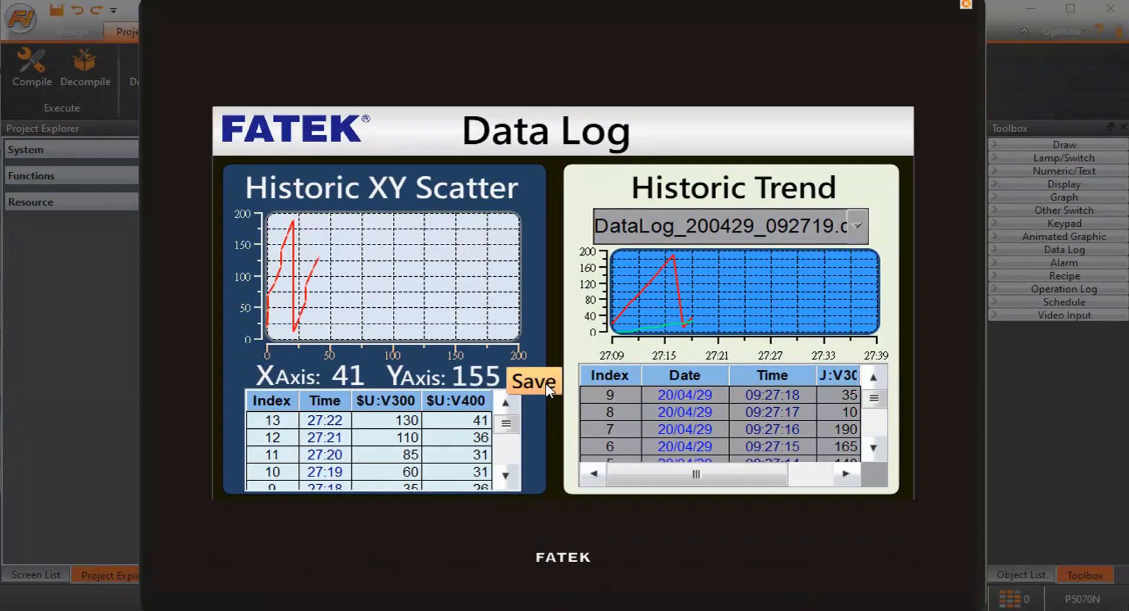
mouse_move(874, 402)
left_mouse_down()
mouse_move(875, 440)
mouse_move(878, 406)
left_mouse_up()
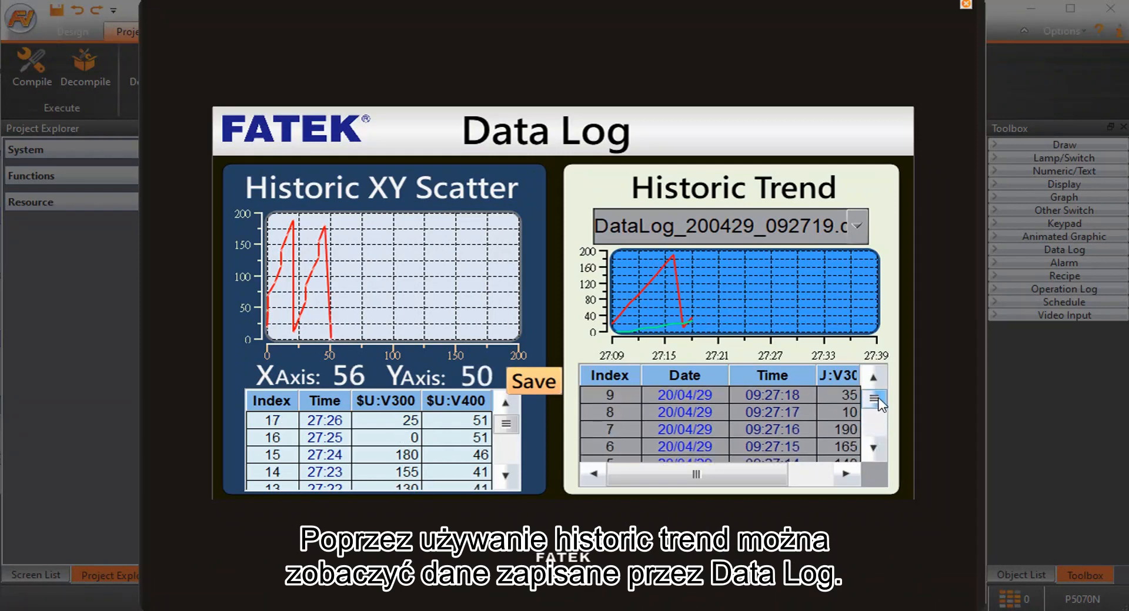
left_click(546, 383)
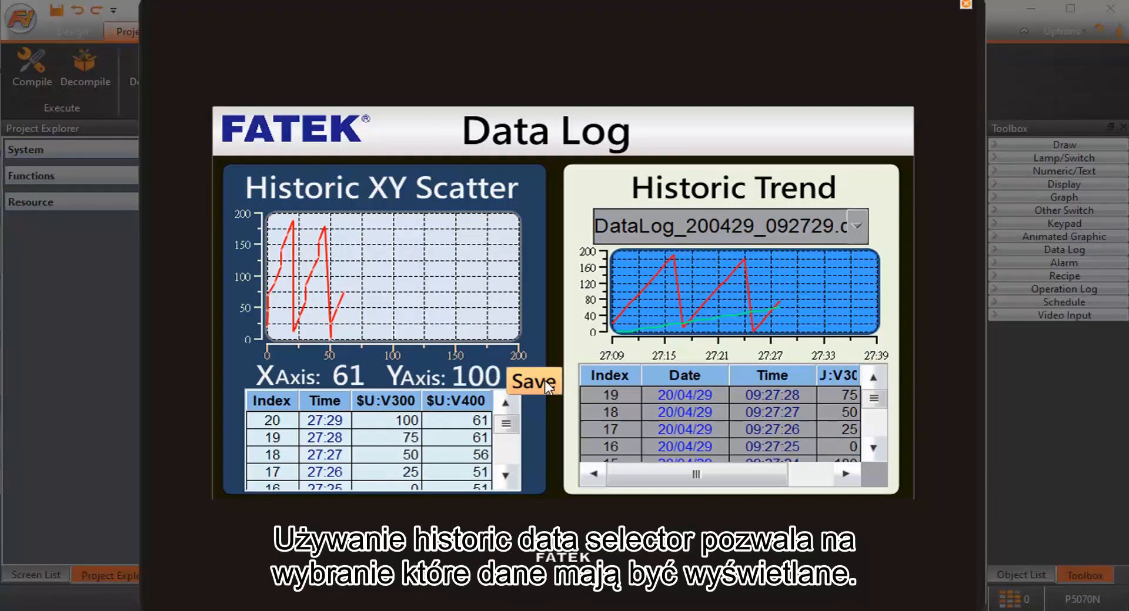
Show the saved file DataLog_200429_092719.csv in the Historic Trend and look through its data table.
left_click(812, 228)
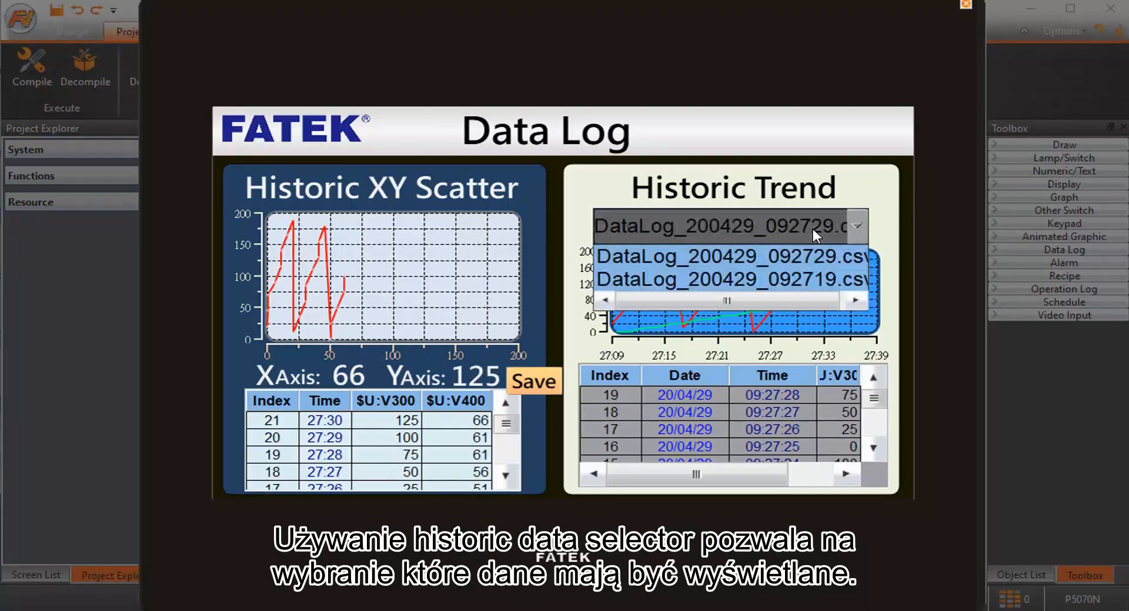
left_click(792, 285)
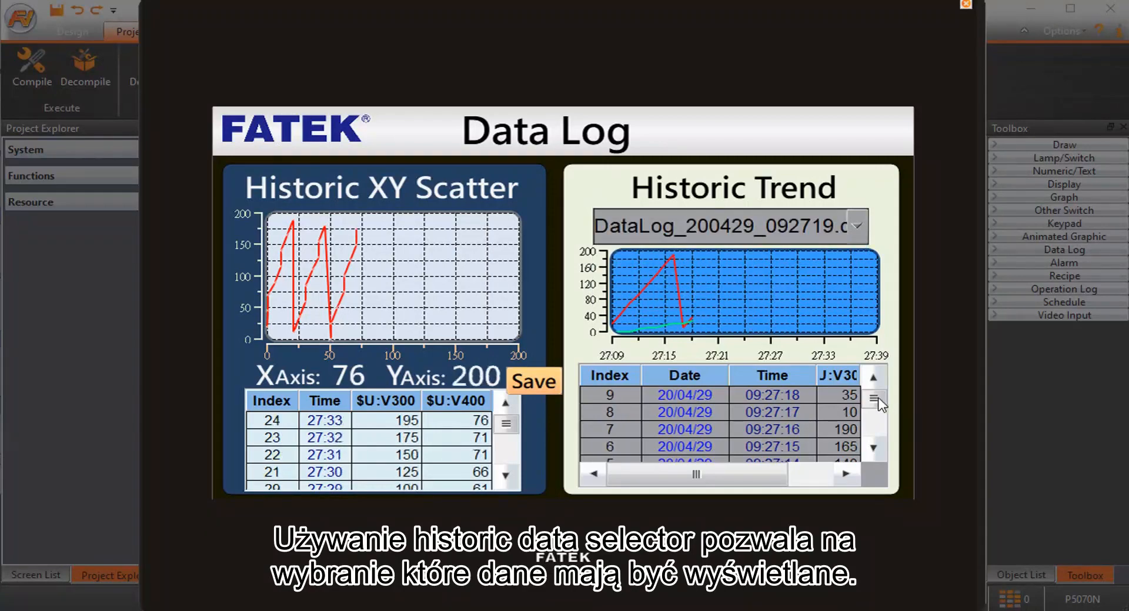
left_click_drag(873, 398, 874, 432)
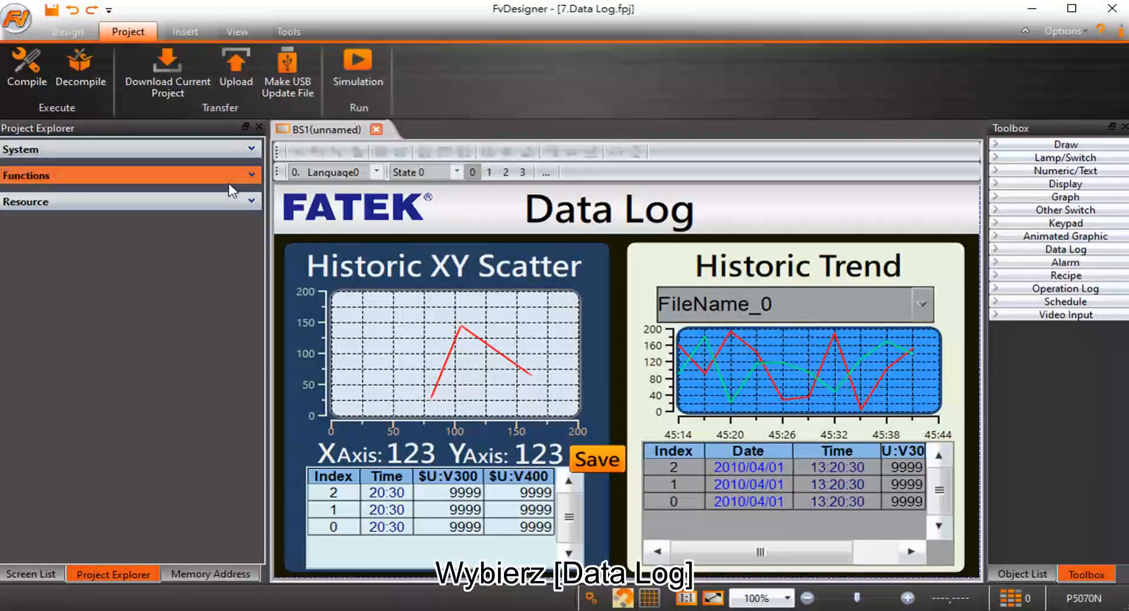
Open the properties of Data Log group 1 from the project's functions.
left_click(233, 175)
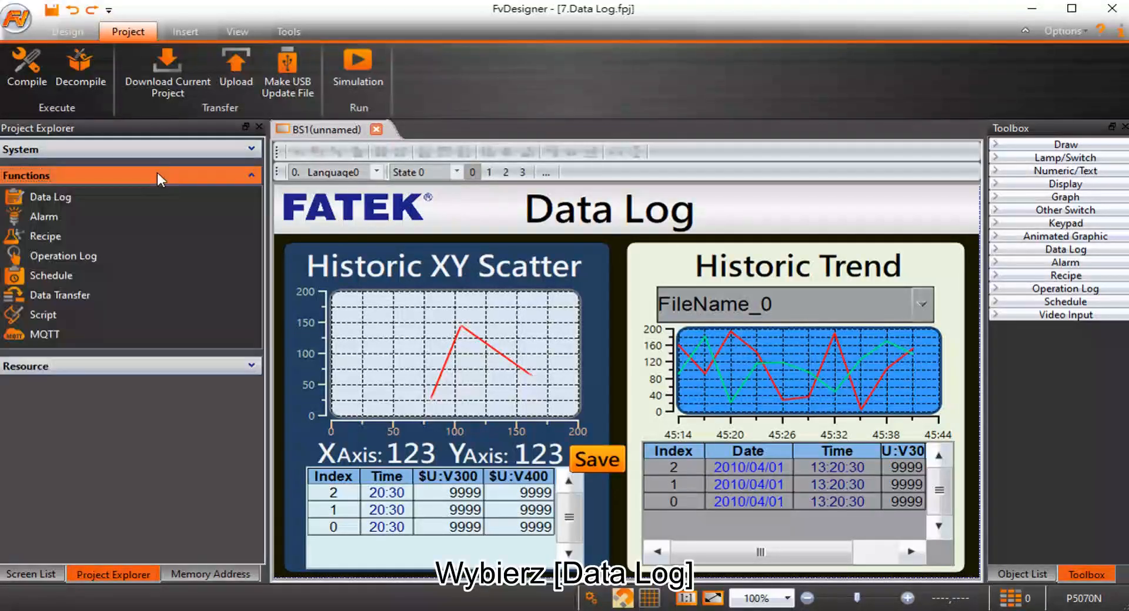
double_click(127, 195)
double_click(425, 186)
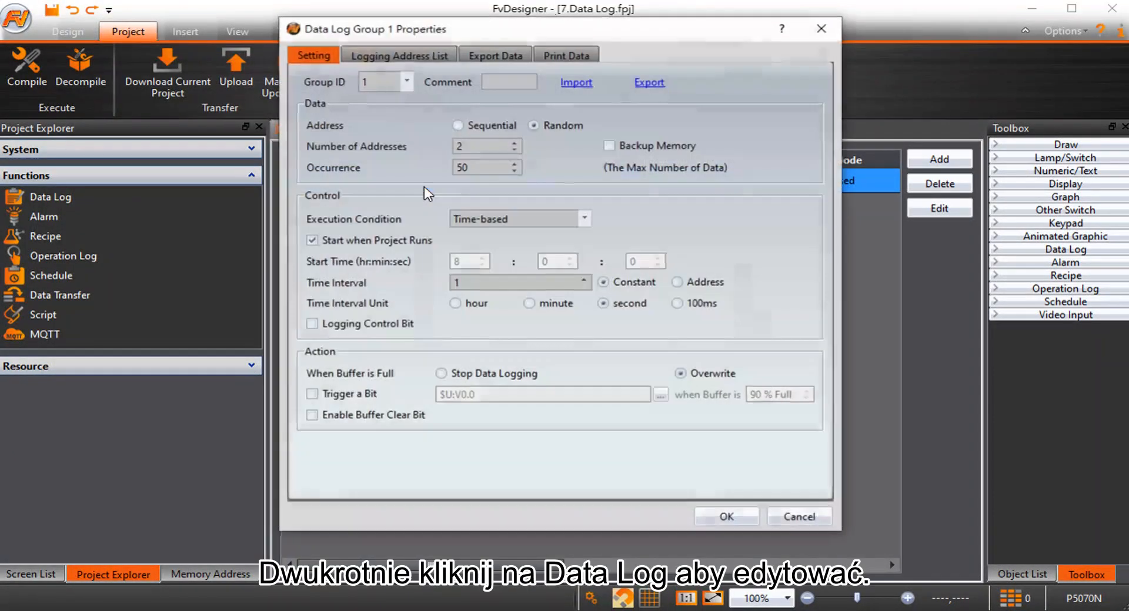
Examine the group's address type, number of addresses, occurrence, execution condition and buffer-full action options.
left_click(465, 128)
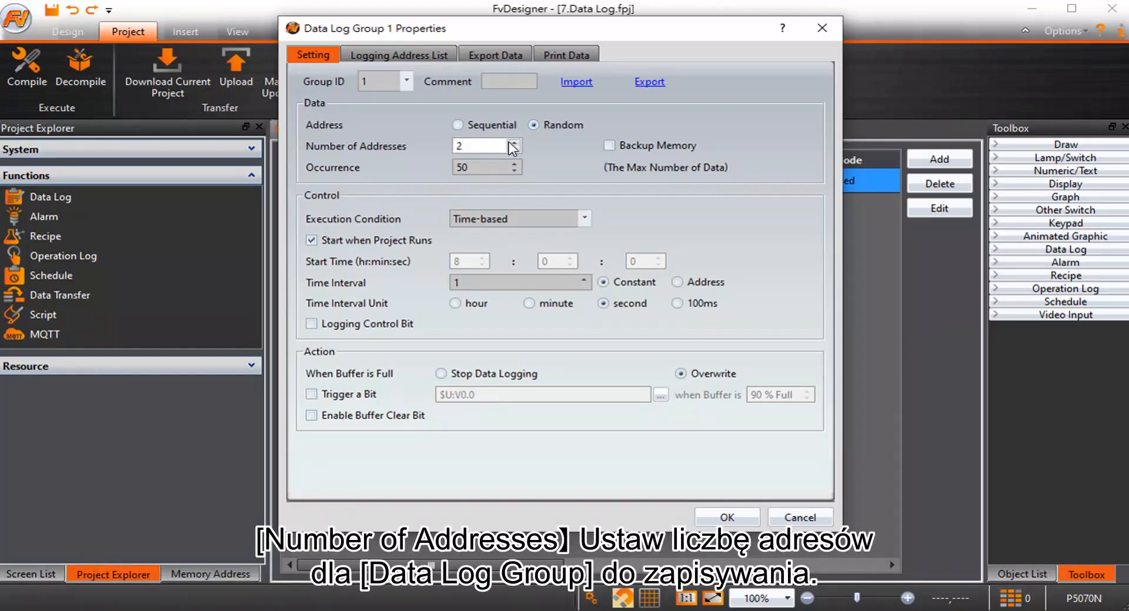
left_click(511, 143)
left_click(512, 142)
left_click(515, 150)
left_click(515, 150)
left_click(492, 164)
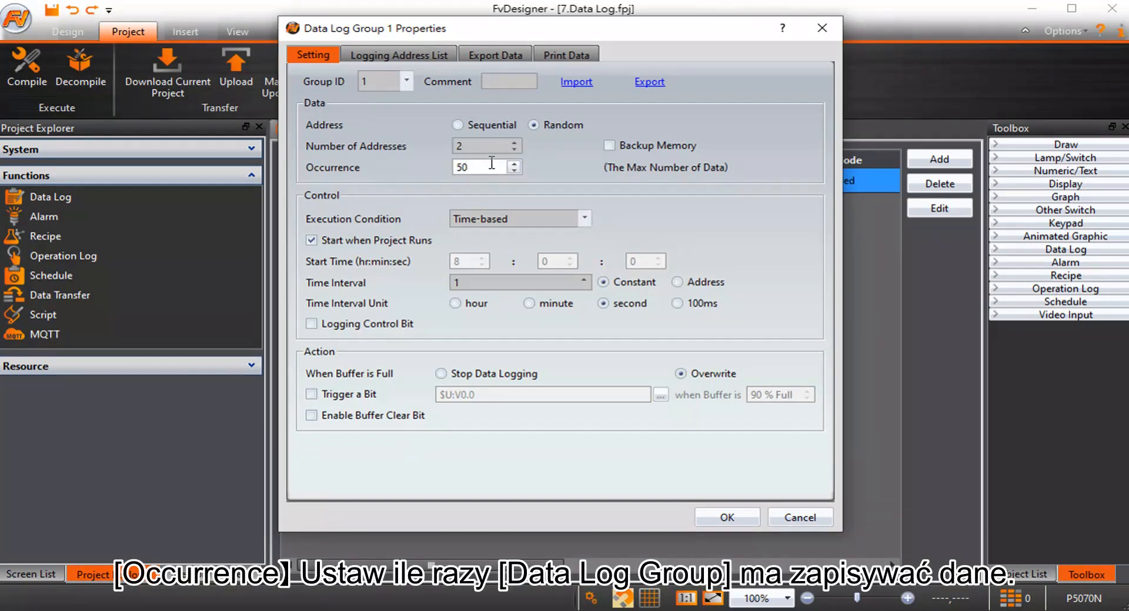
left_click(572, 219)
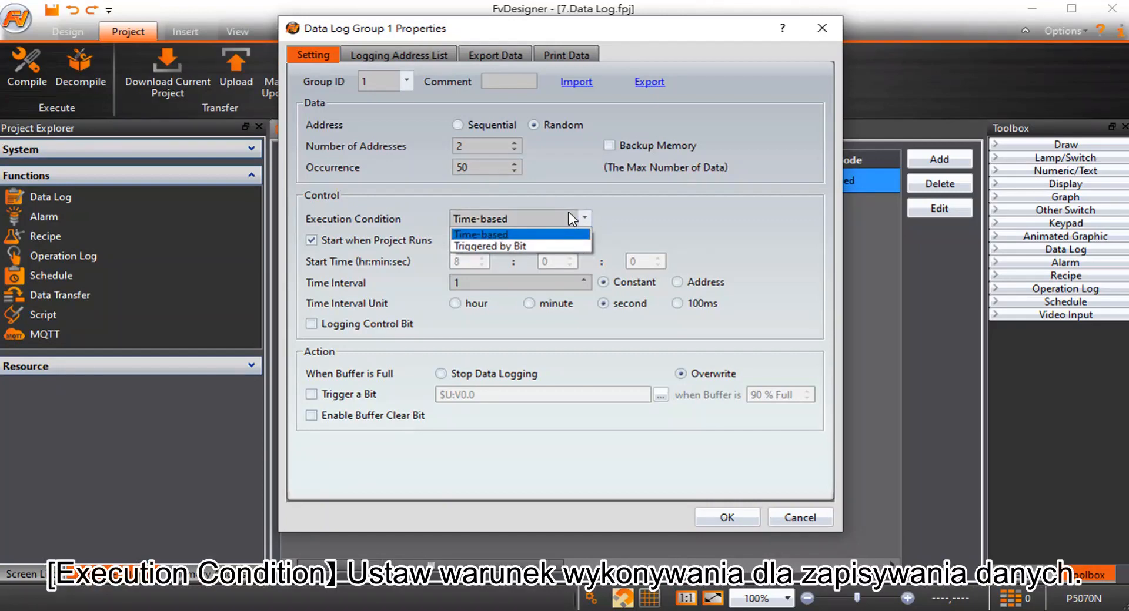
left_click(573, 219)
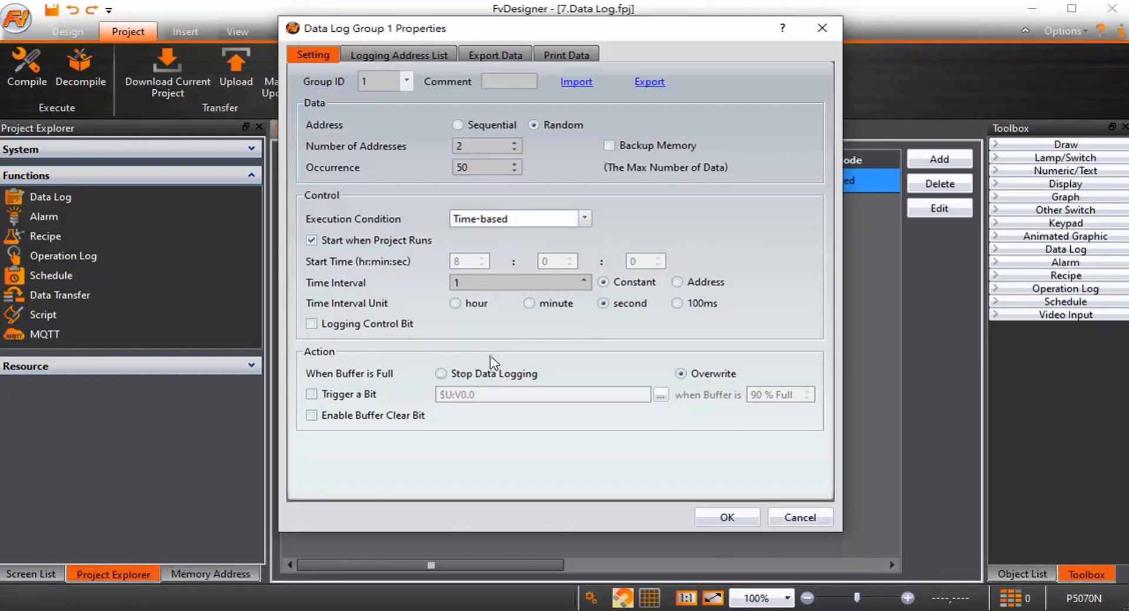
left_click(460, 379)
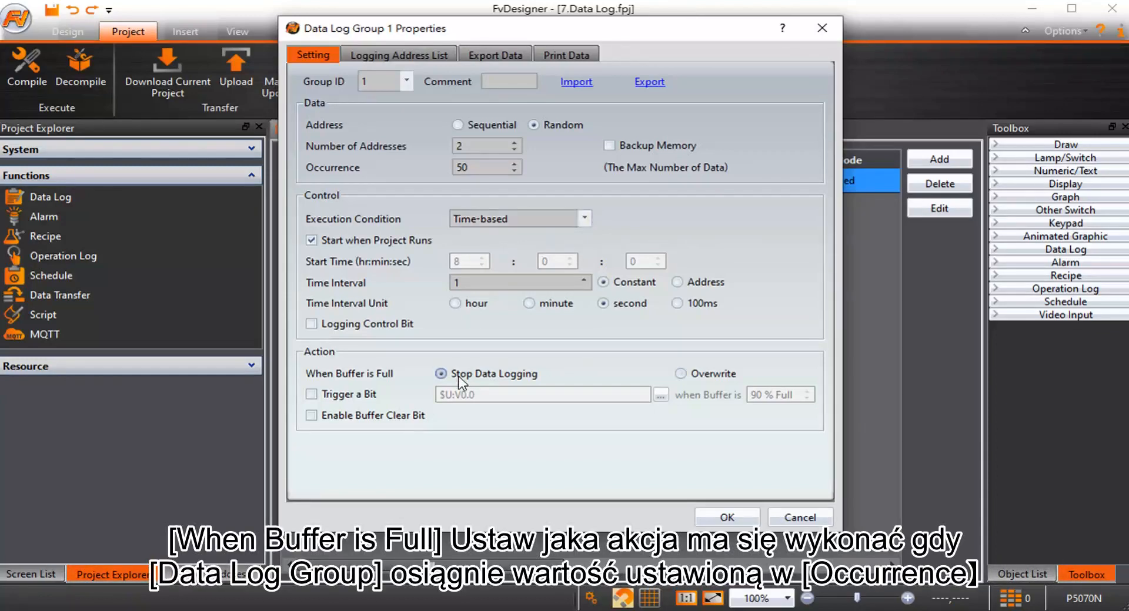
left_click(681, 374)
Set the second entry in the group's logging address list to $U:V400.
left_click(398, 55)
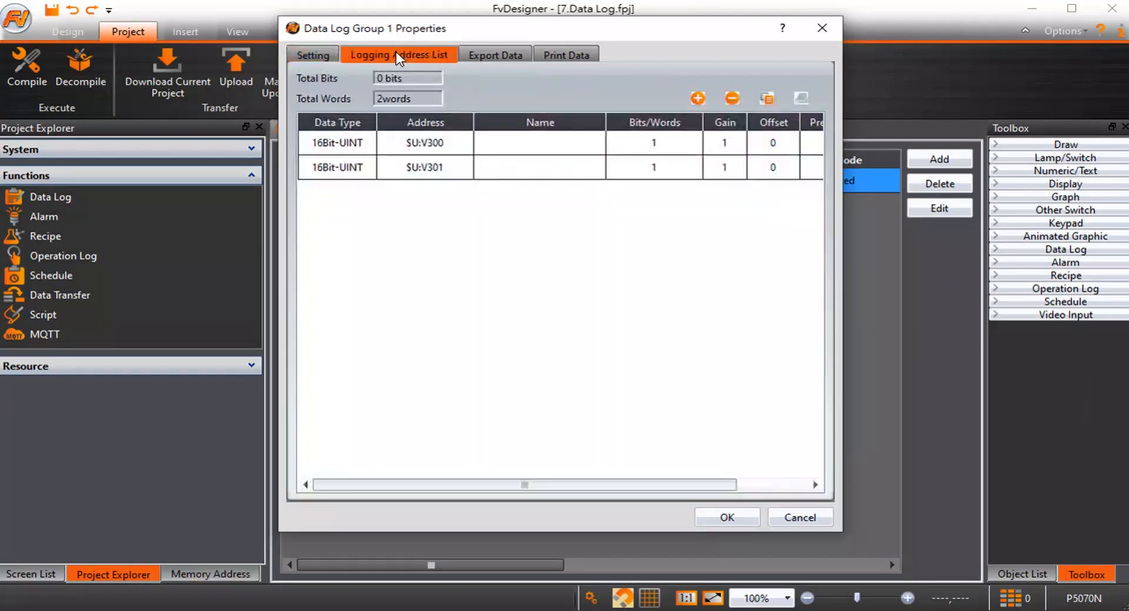
left_click(420, 143)
left_click(438, 167)
double_click(438, 168)
type("V400")
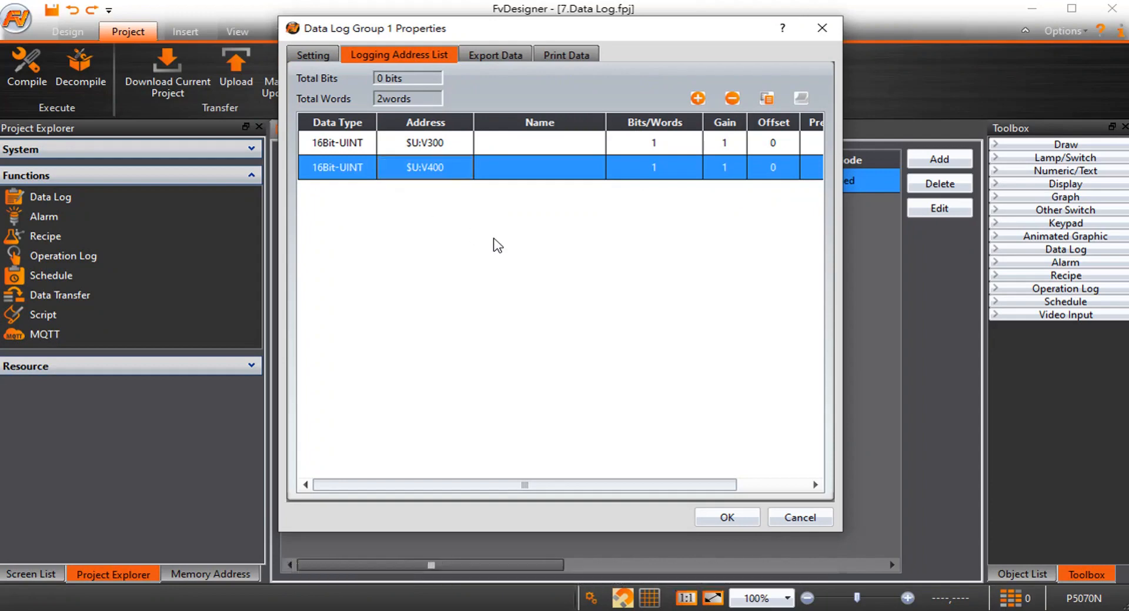
Examine the Gain, Offset and Precision settings of the $U:V300 logging address.
left_click(723, 144)
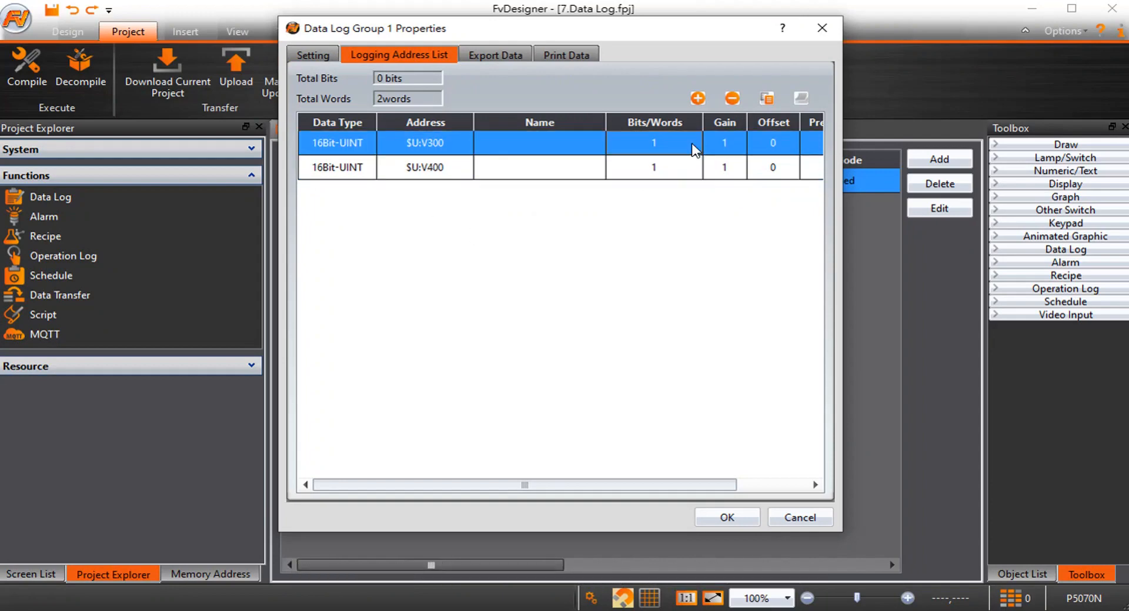
left_click(724, 147)
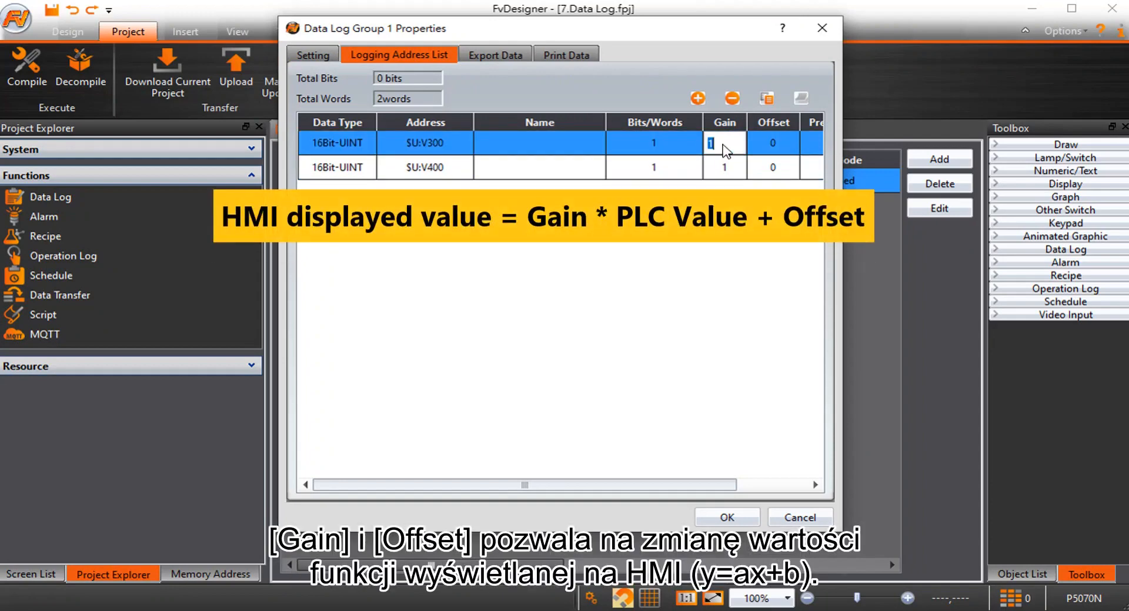
left_click(777, 152)
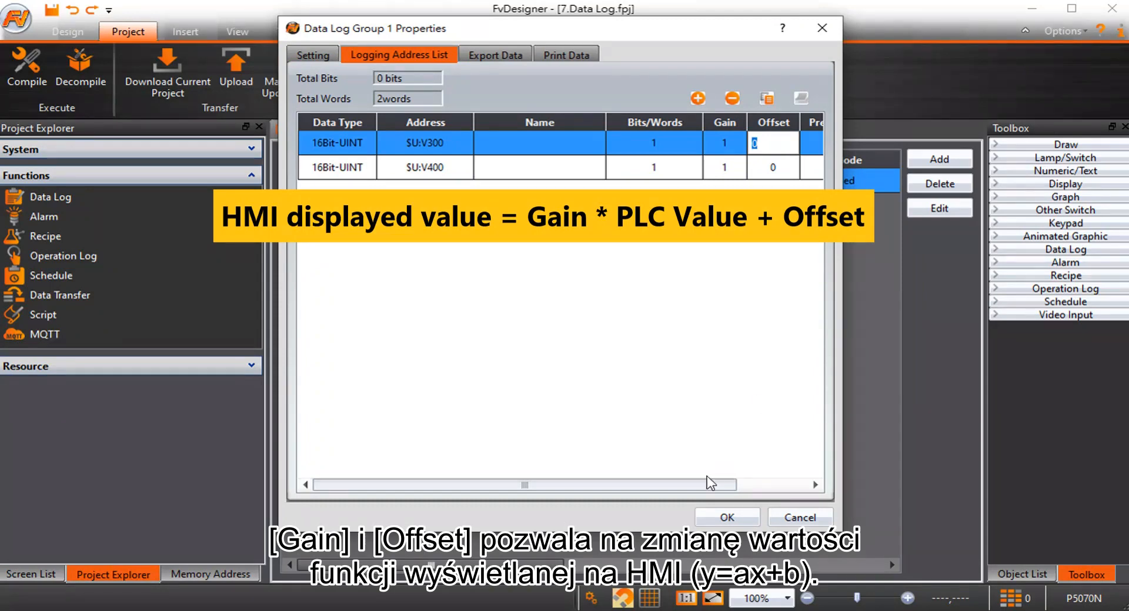
left_click_drag(711, 485, 783, 485)
left_click(788, 143)
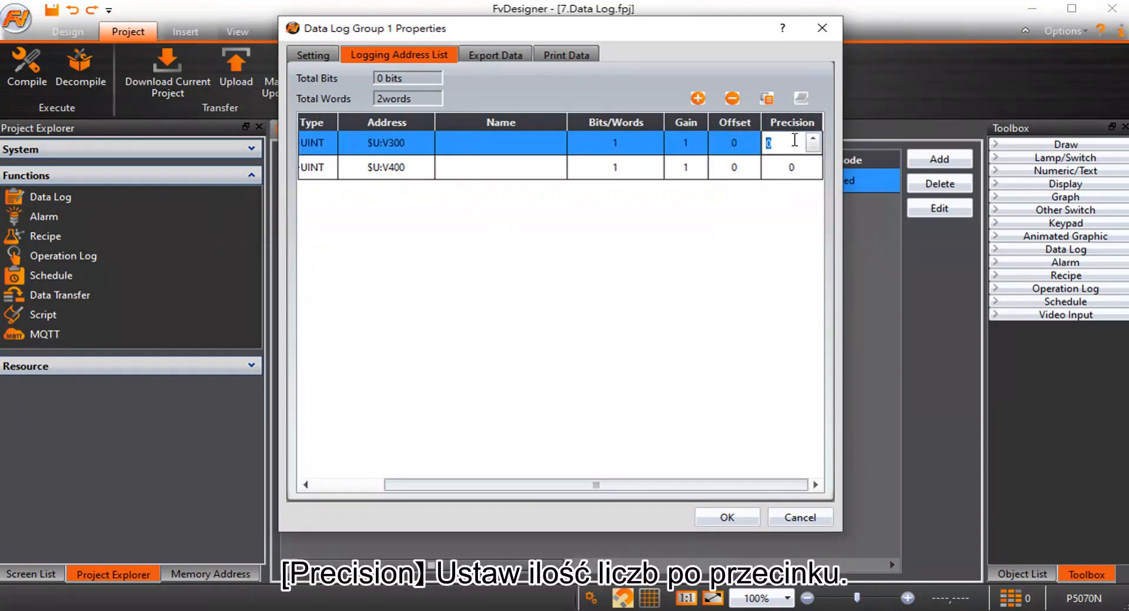
Set the group's data export to .CSV format with the Internal destination.
left_click(514, 53)
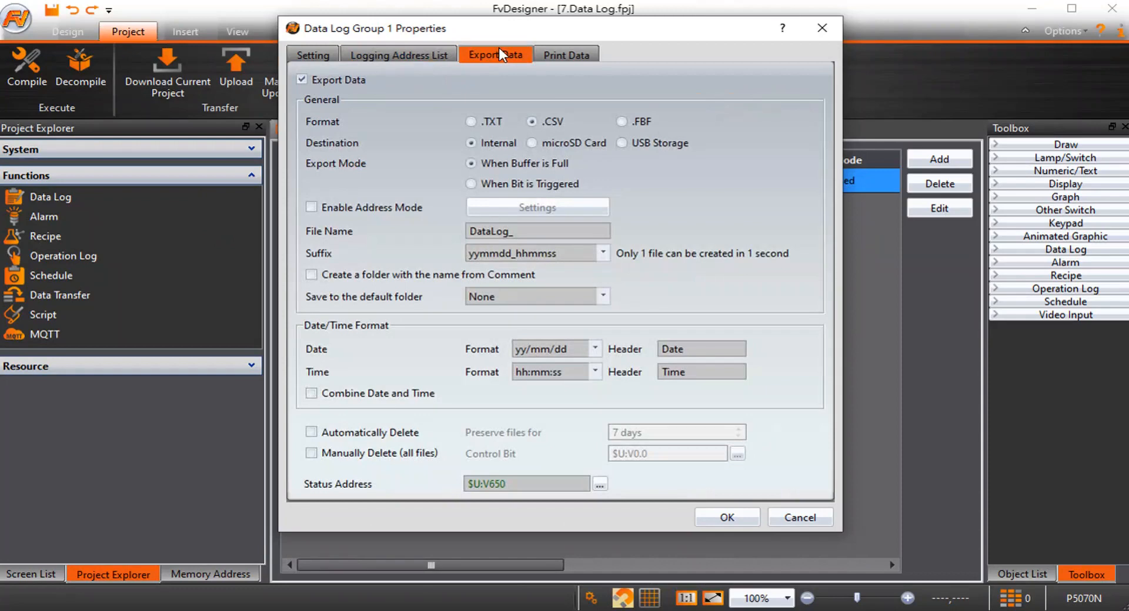
left_click(532, 123)
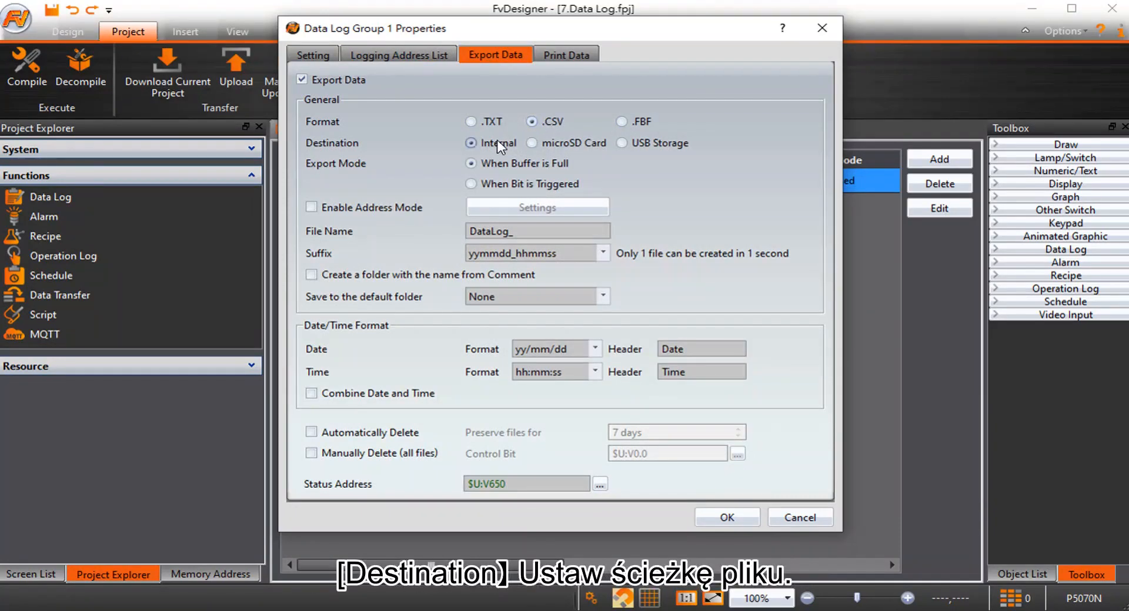
left_click(531, 143)
left_click(623, 143)
left_click(492, 144)
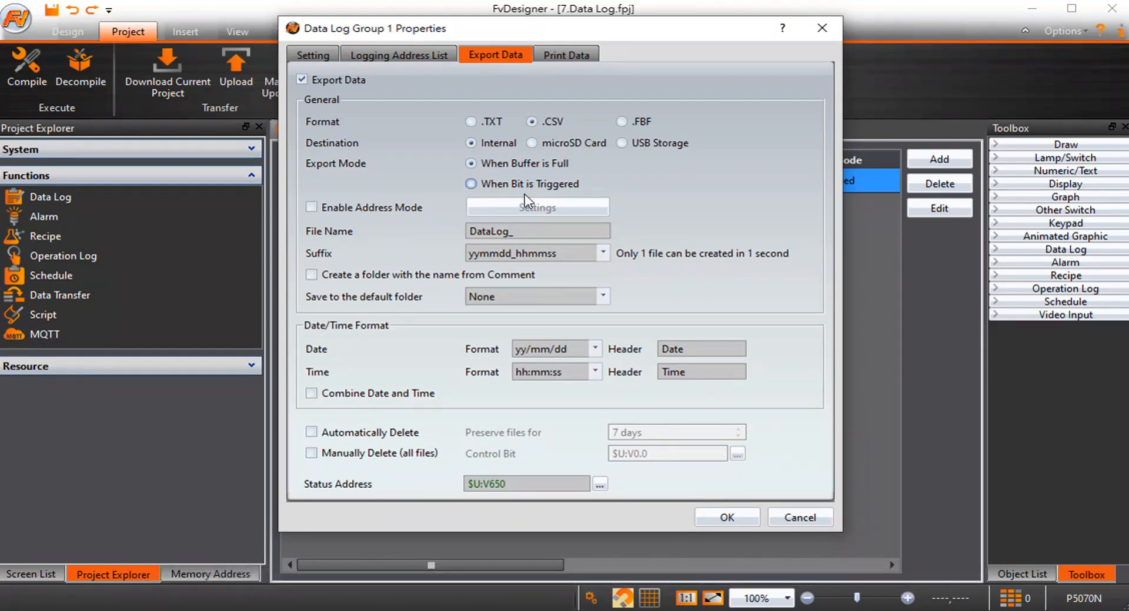
Examine the exported file's name, suffix, date format and time format options.
left_click(522, 233)
left_click(580, 257)
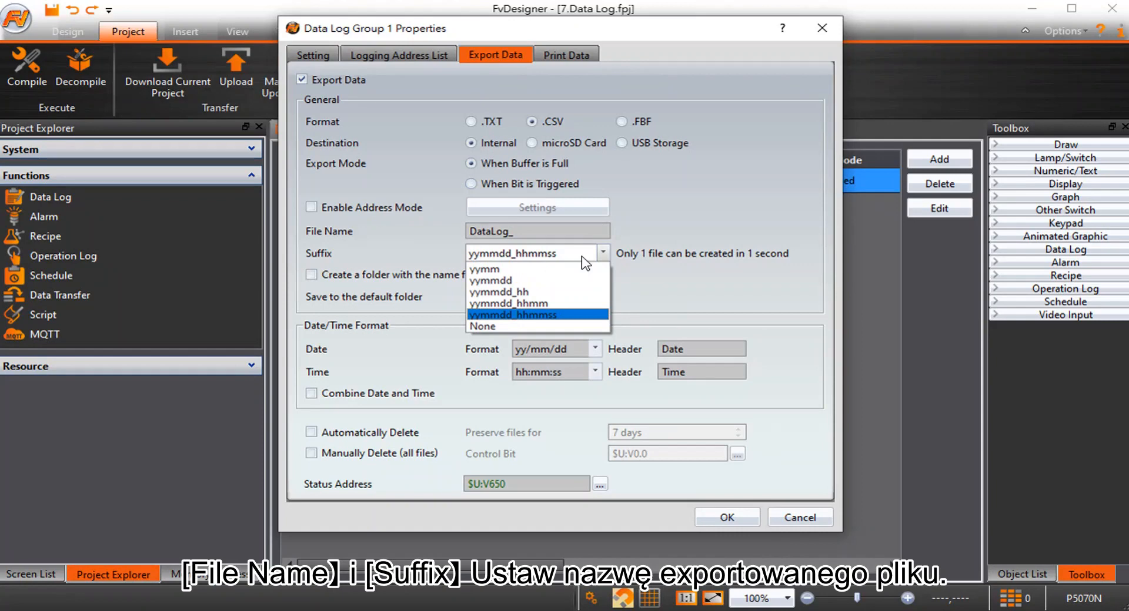
left_click(582, 258)
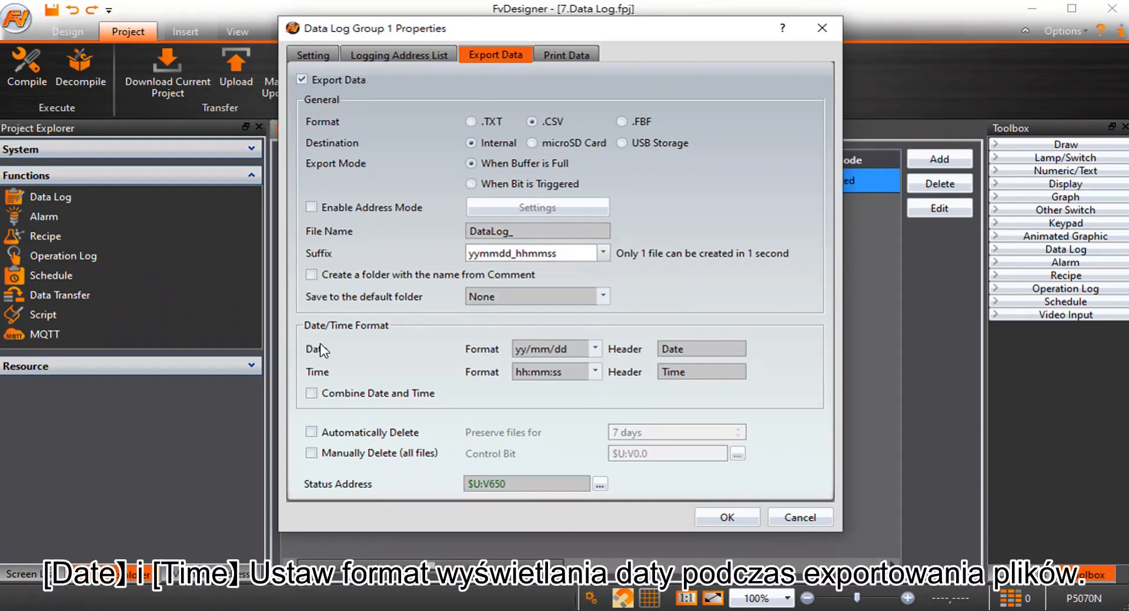
left_click(595, 349)
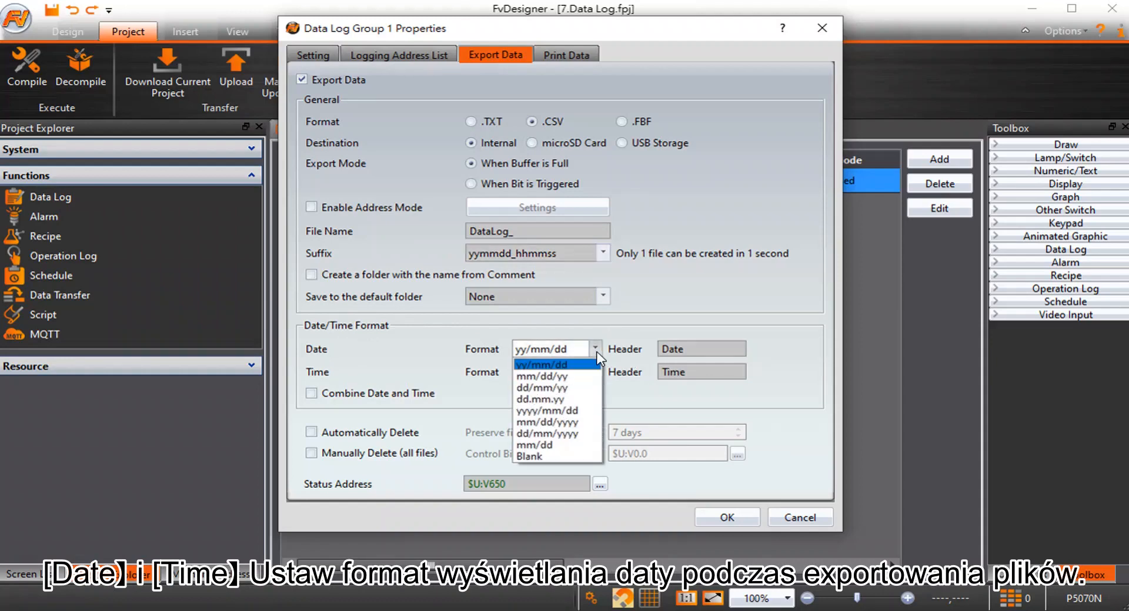
left_click(596, 352)
left_click(596, 371)
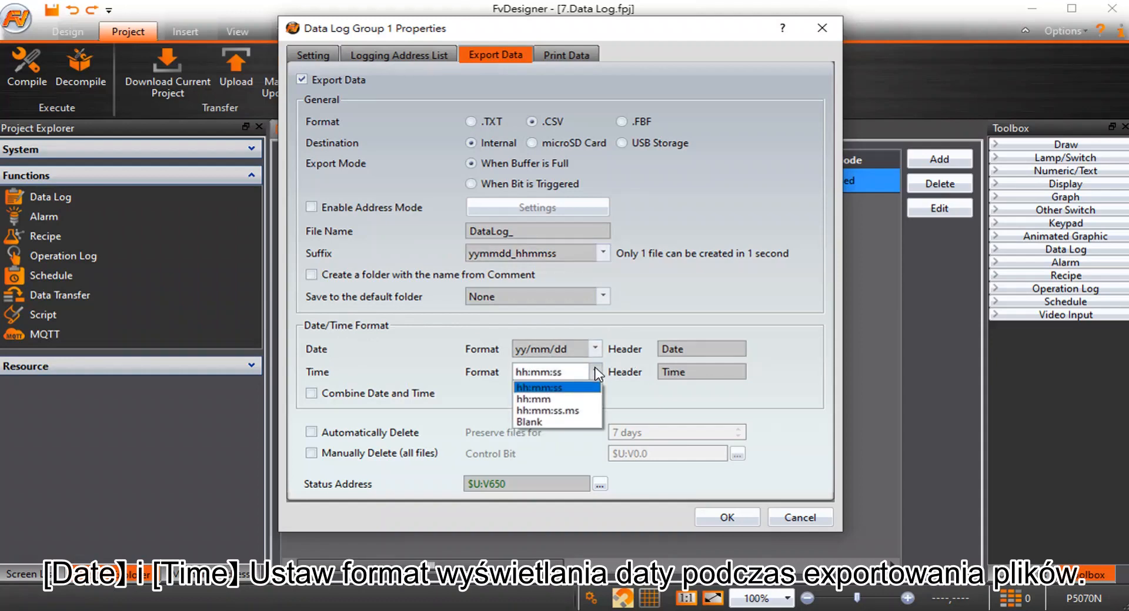
left_click(596, 373)
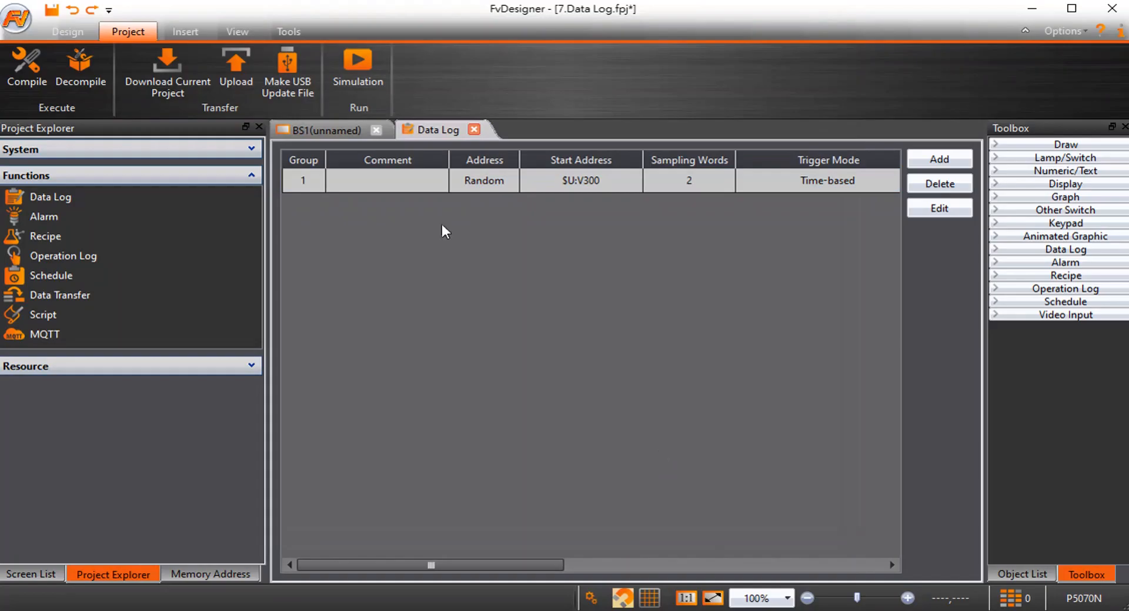
Place a Historic Data Selector on screen BS1 between the Historic Trend title and the trend chart.
left_click(321, 130)
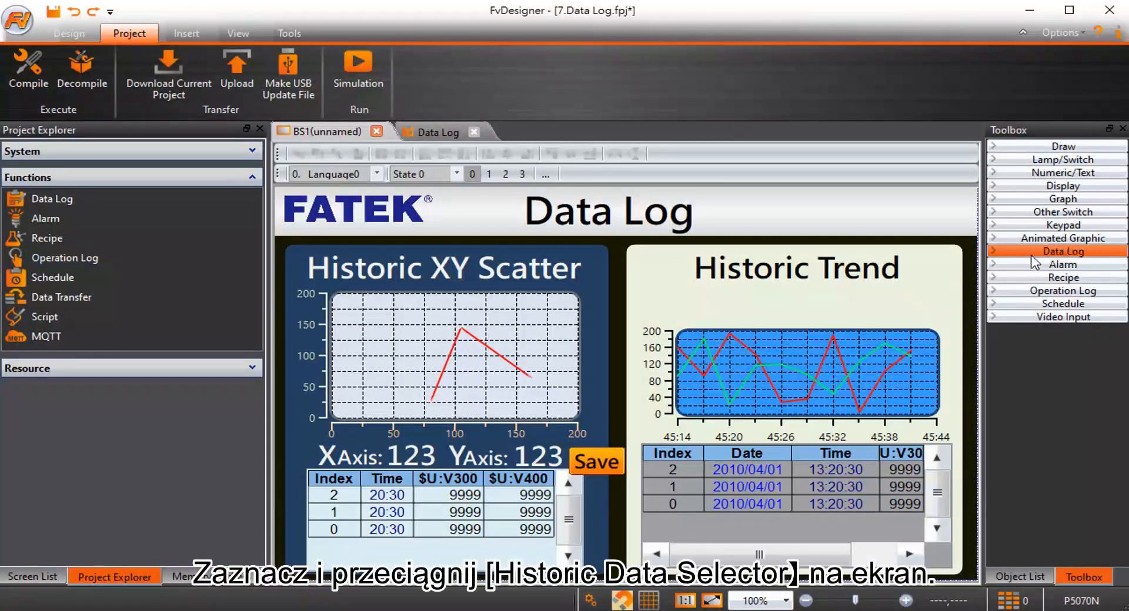
left_click(1032, 255)
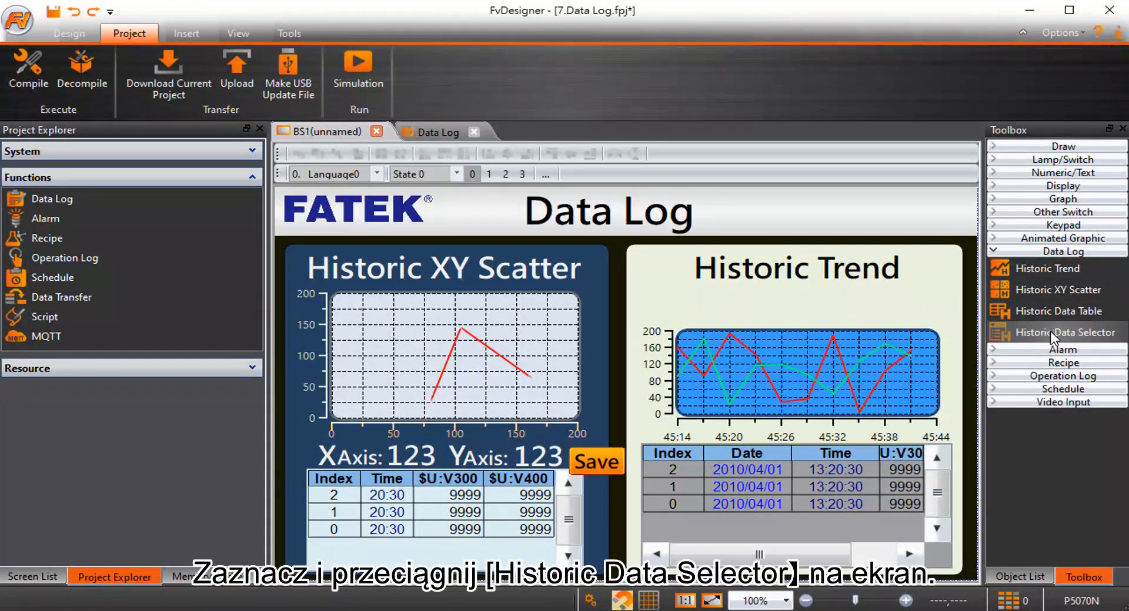
left_click_drag(1052, 336, 768, 307)
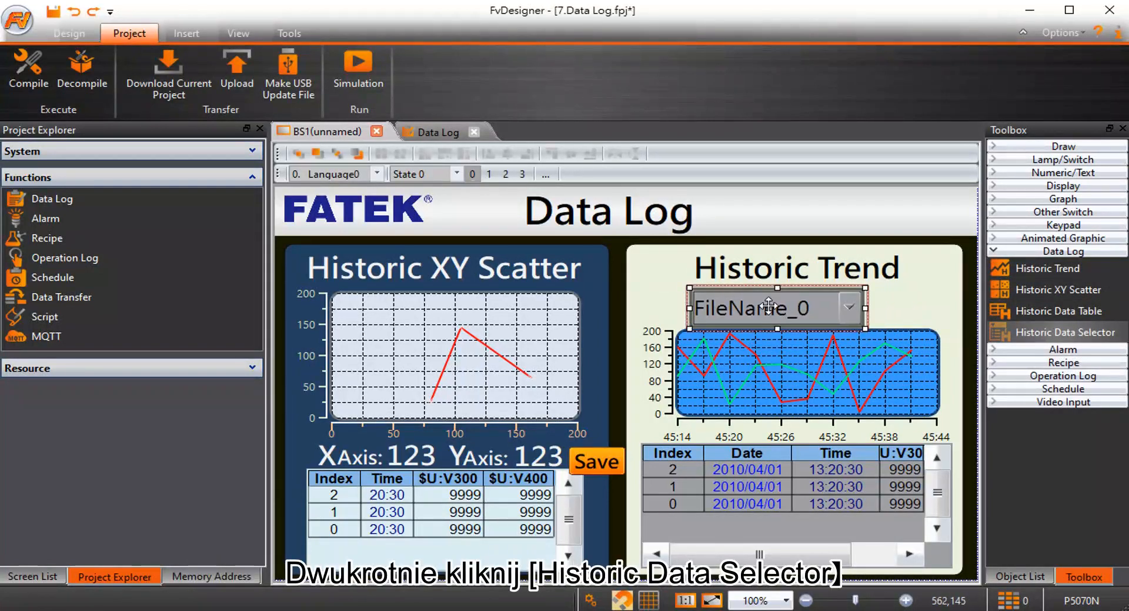
Configure the Historic Data Selector with Data Log ID 1 and the address $U:V60.
double_click(769, 306)
left_click(553, 145)
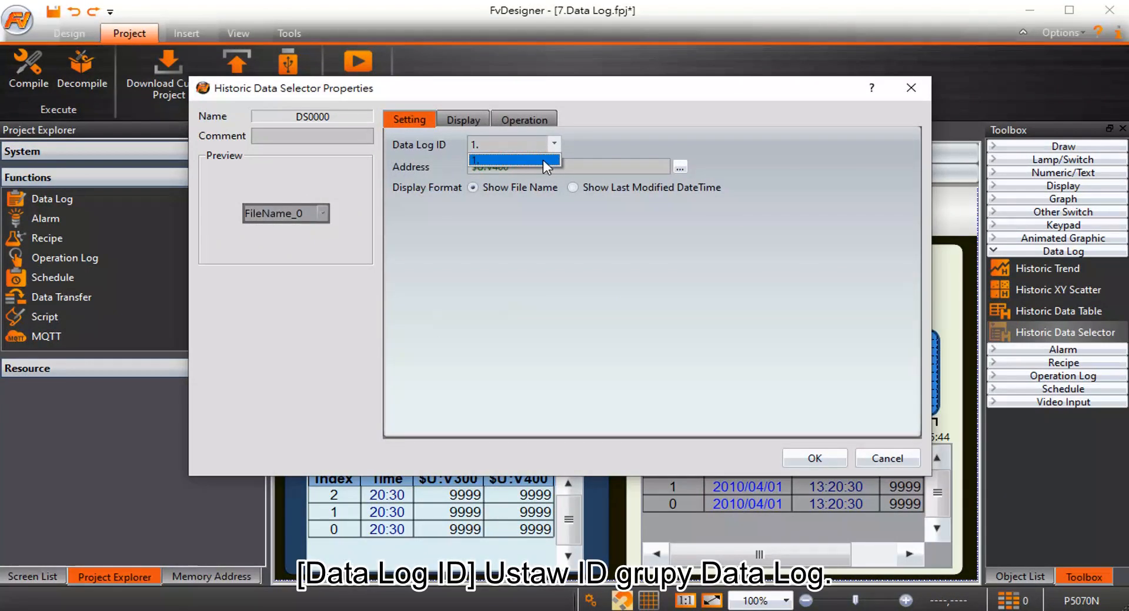
left_click(544, 161)
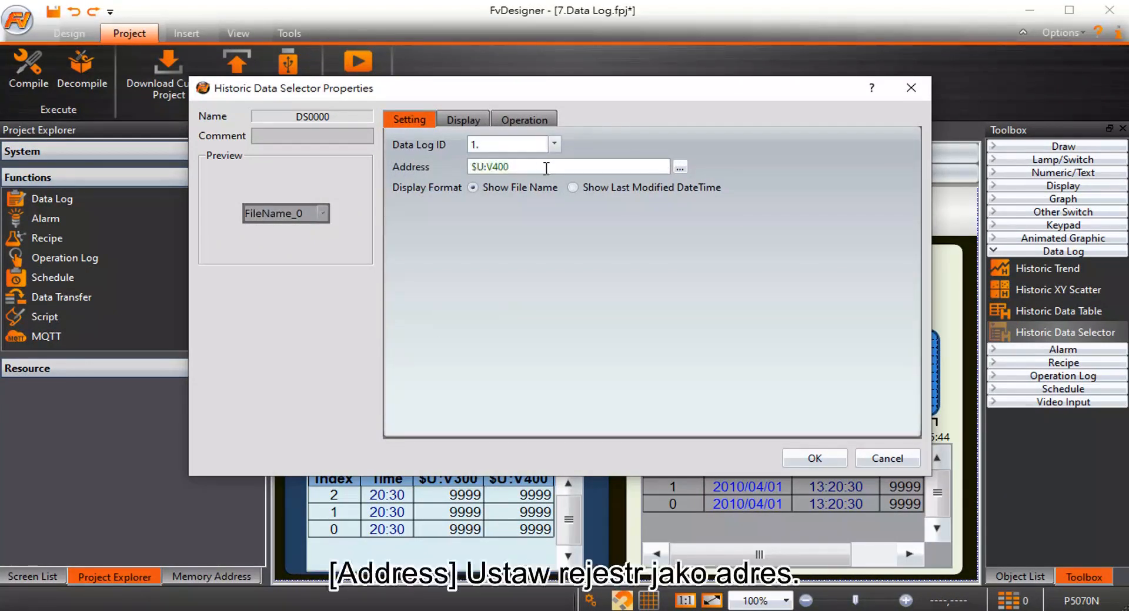
left_click(546, 168)
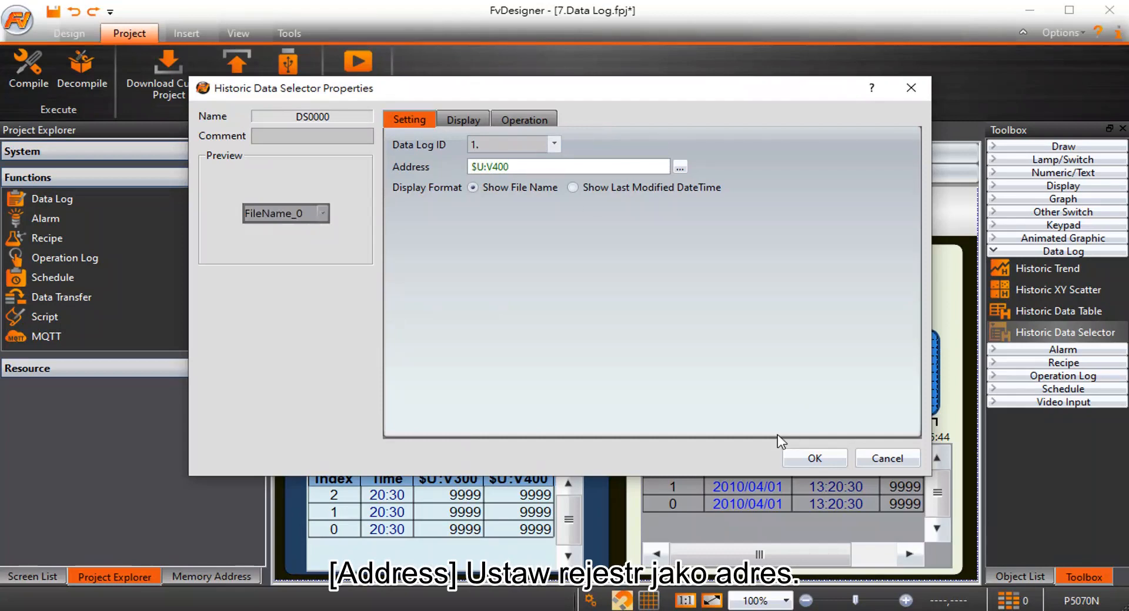
key("BackSpace")
key("BackSpace")
key("BackSpace")
type("60")
left_click(807, 456)
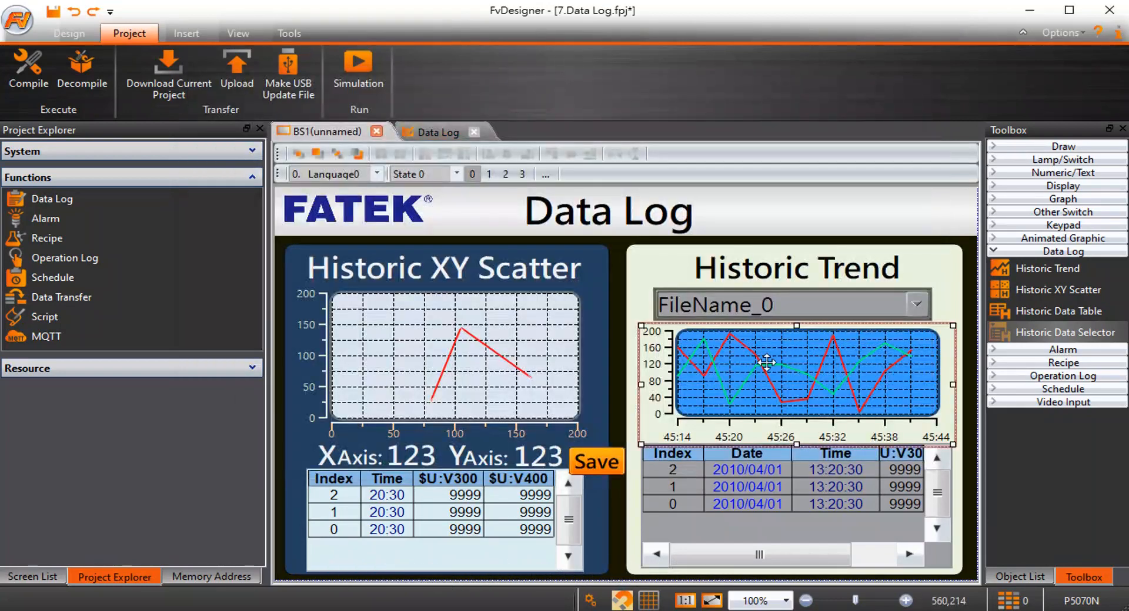
Replace the existing trend chart with a new Historic Trend object below the data selector.
key("Delete")
left_click(1031, 269)
left_click_drag(1031, 269, 679, 330)
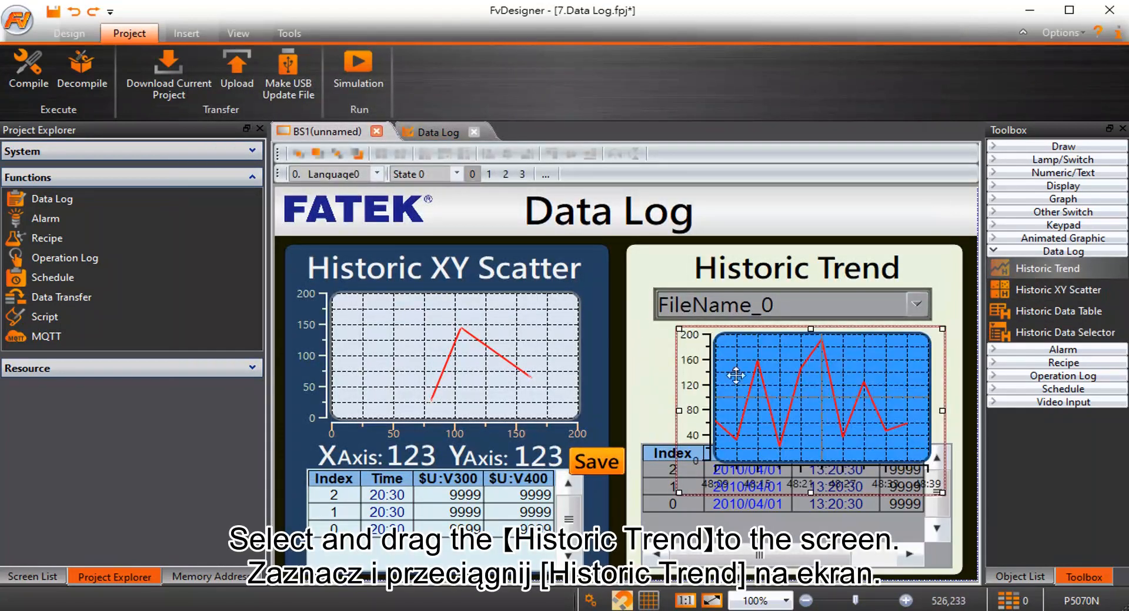
Resize the new Historic Trend to fit between the data selector and the data table.
left_click_drag(677, 411, 640, 411)
left_click_drag(777, 496, 794, 435)
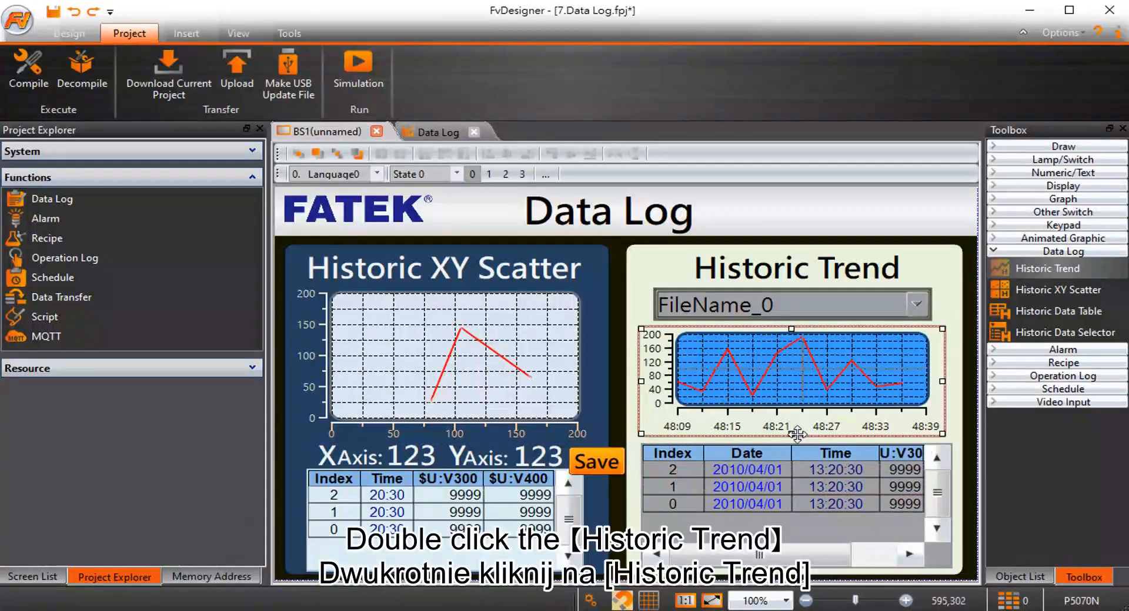
Set the Historic Trend's Data Log ID to 1, with File as the source and Time Mode as the mode.
double_click(843, 390)
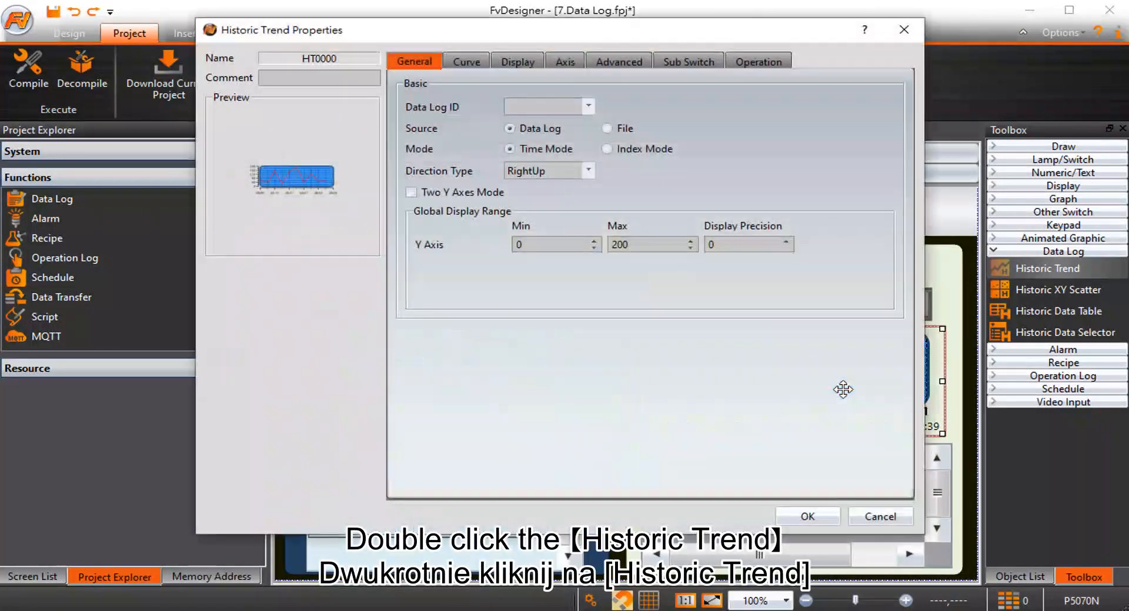
left_click(587, 107)
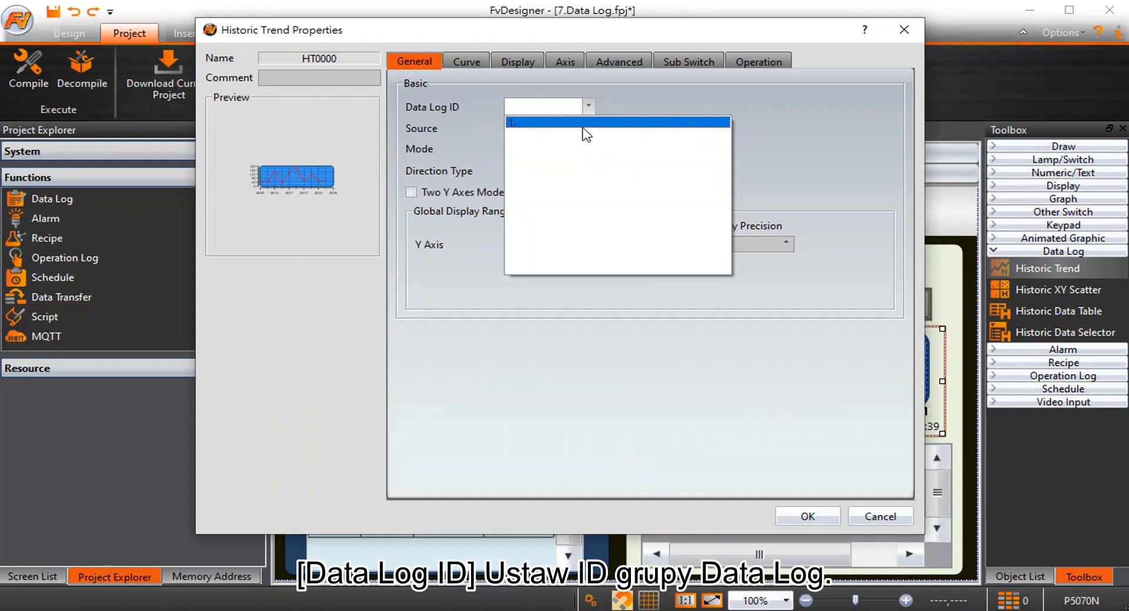
left_click(584, 124)
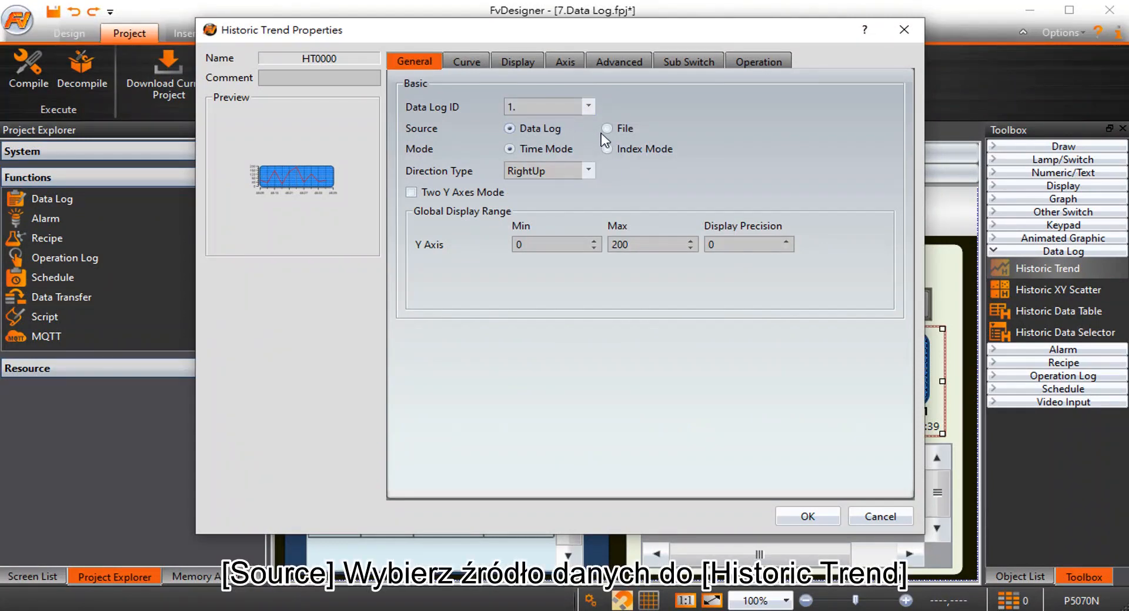
left_click(606, 129)
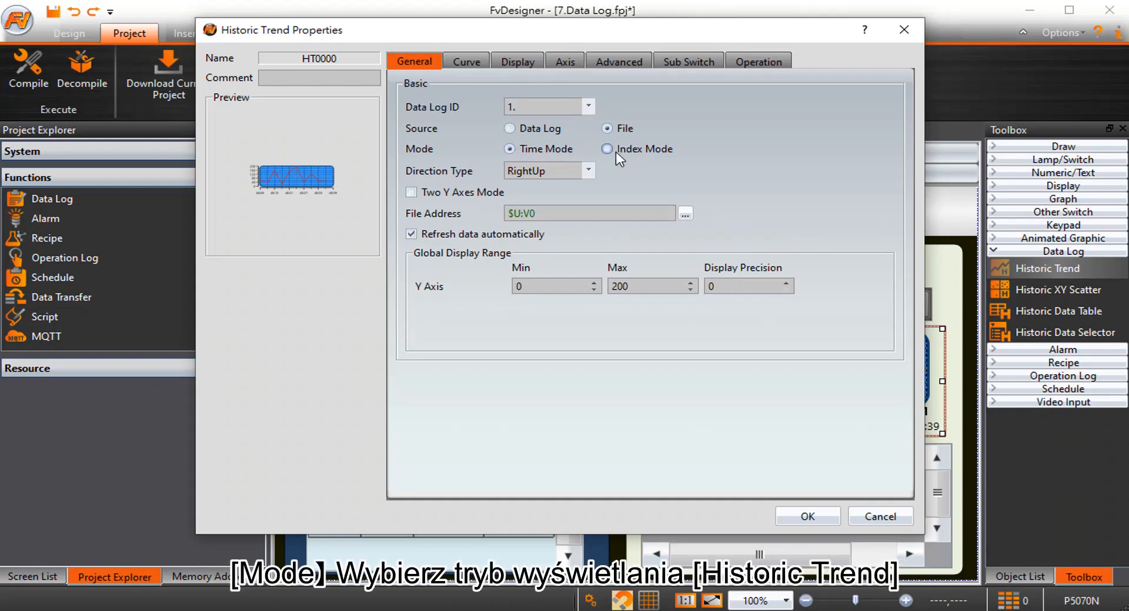
left_click(615, 151)
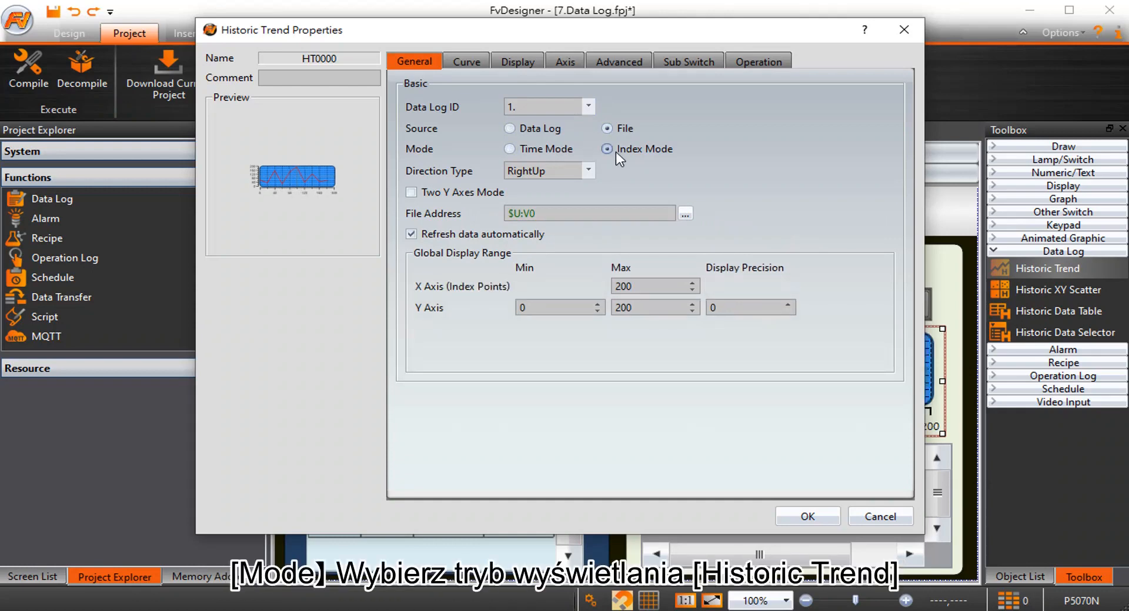
left_click(556, 149)
Set the Historic Trend's file address to $U:V600.
left_click(617, 212)
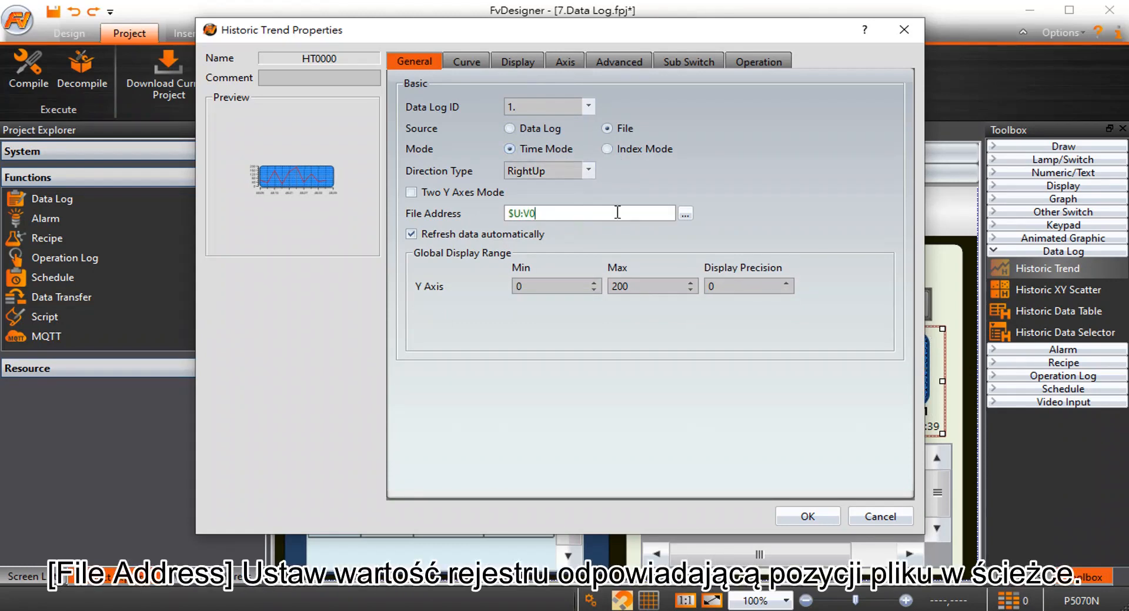
key("BackSpace")
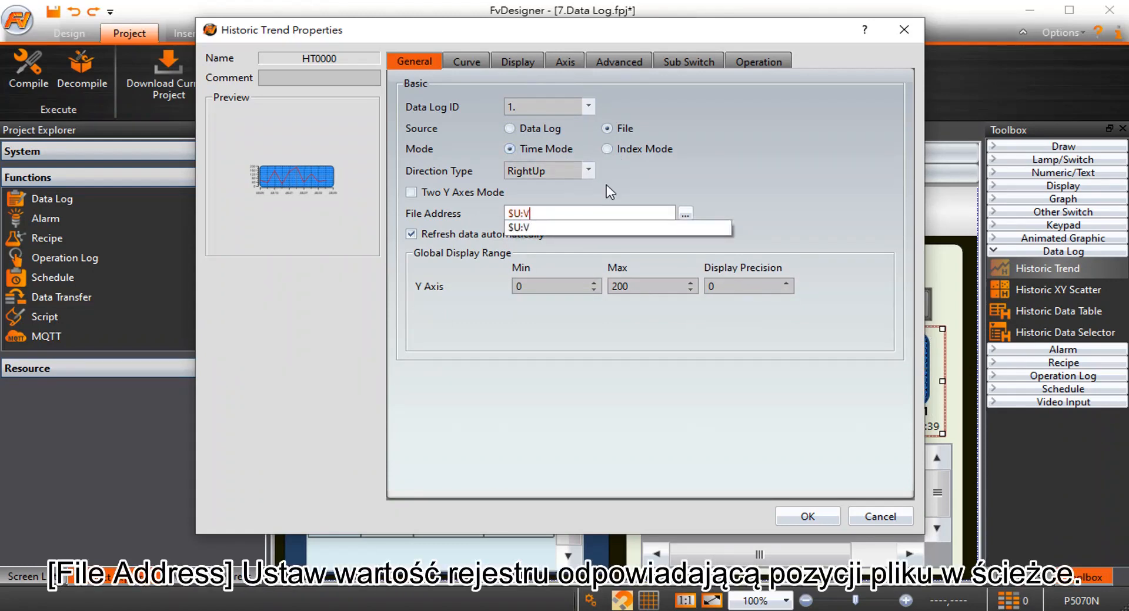
type("600")
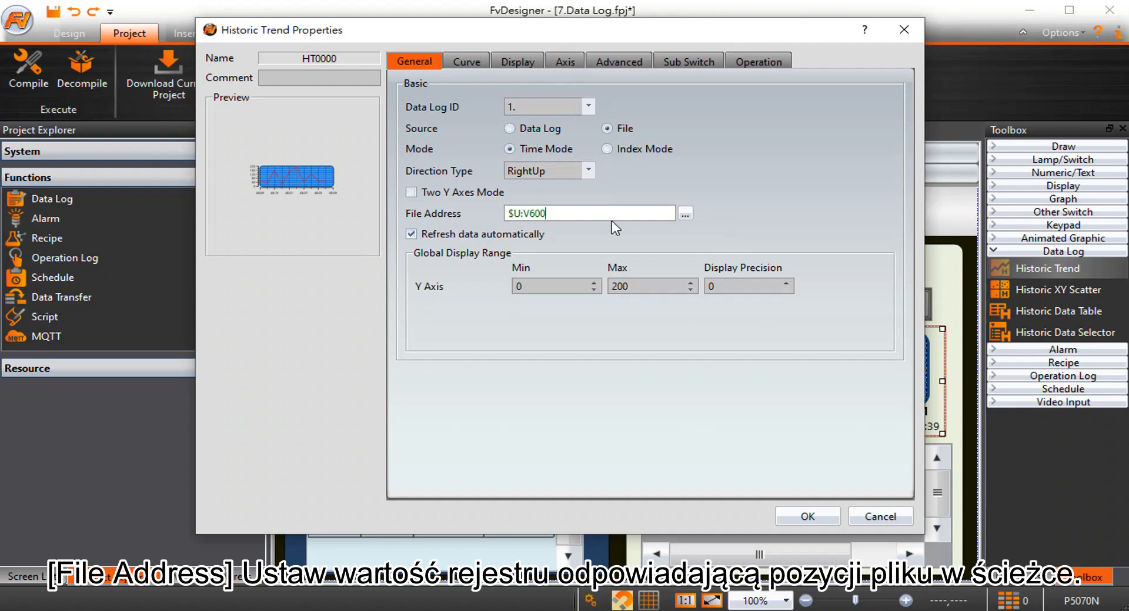
Give the Historic Trend 2 curves, with Y source $U:V300 for Curve 0 and $U:V400 for Curve 1.
left_click(466, 61)
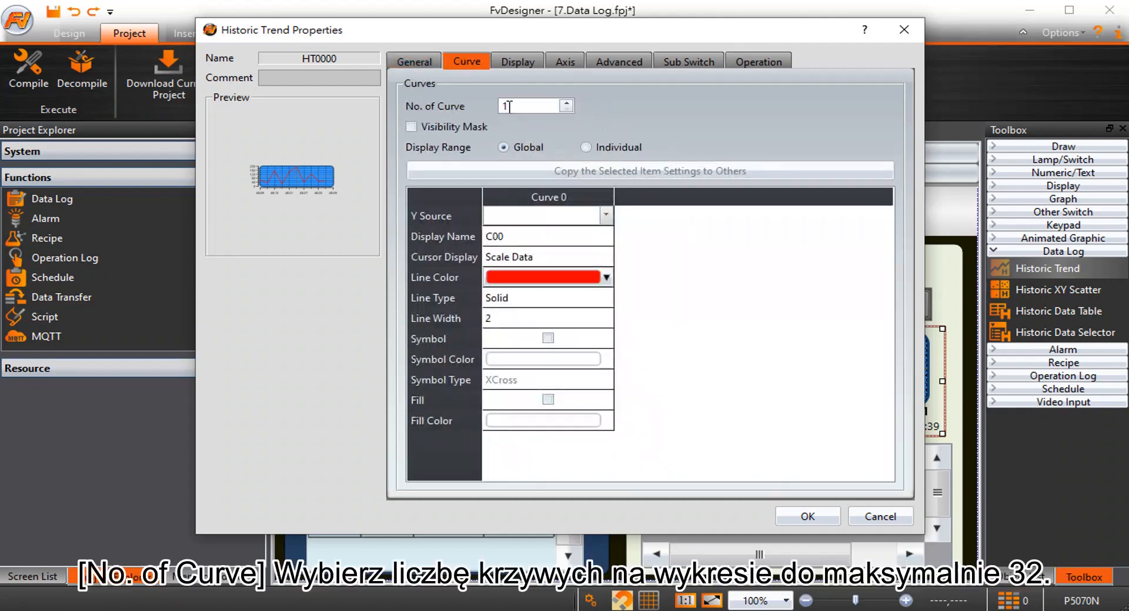
left_click(563, 101)
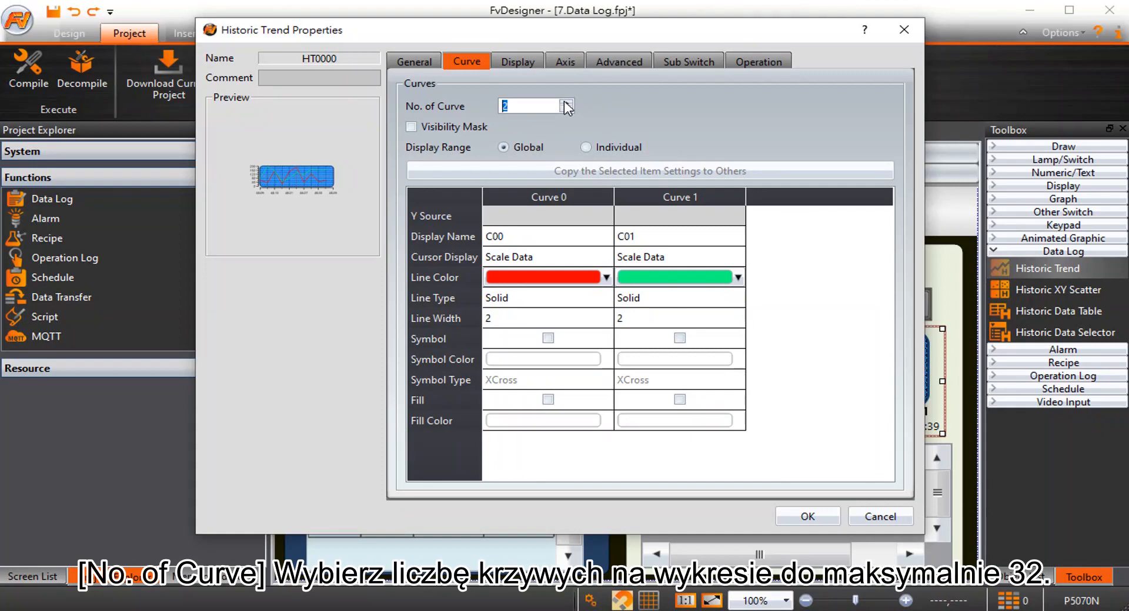
left_click(602, 218)
left_click(603, 219)
left_click(605, 215)
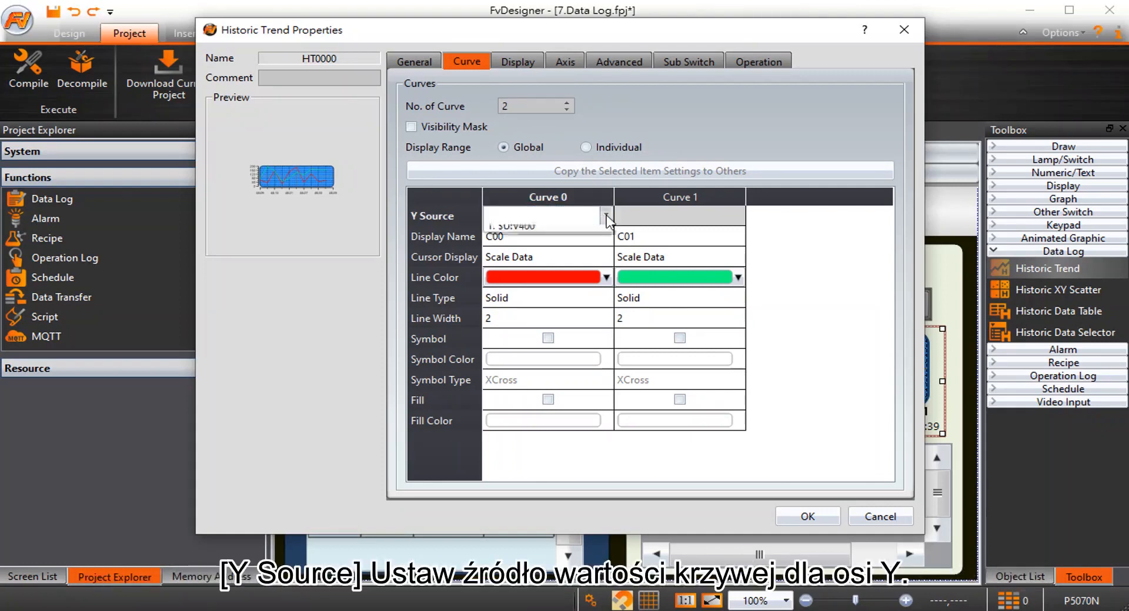
left_click(601, 234)
left_click(682, 216)
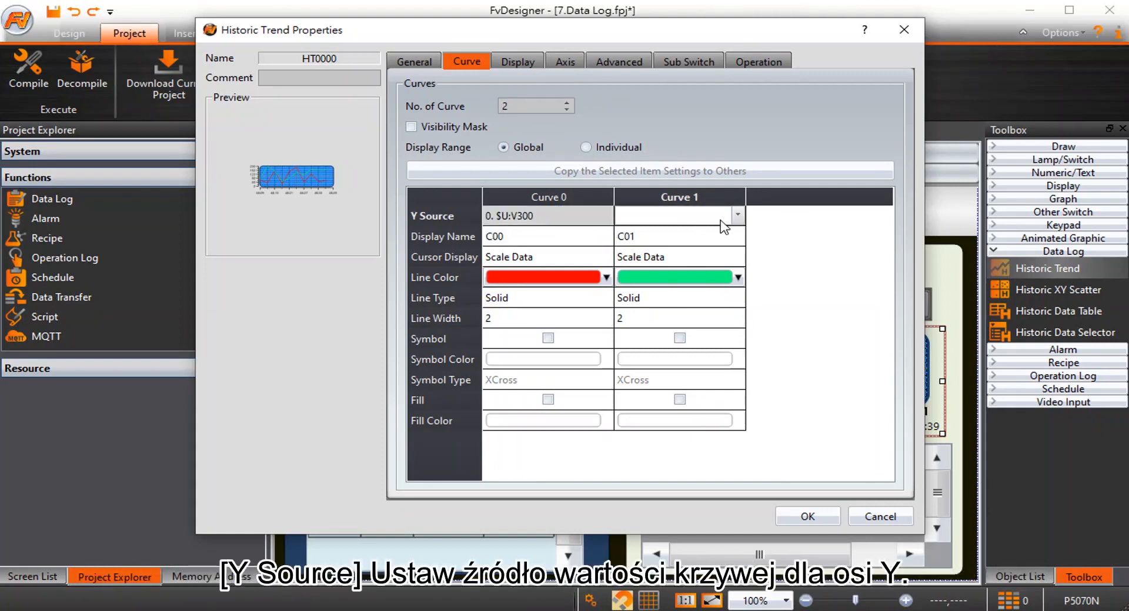
left_click(736, 215)
left_click(727, 245)
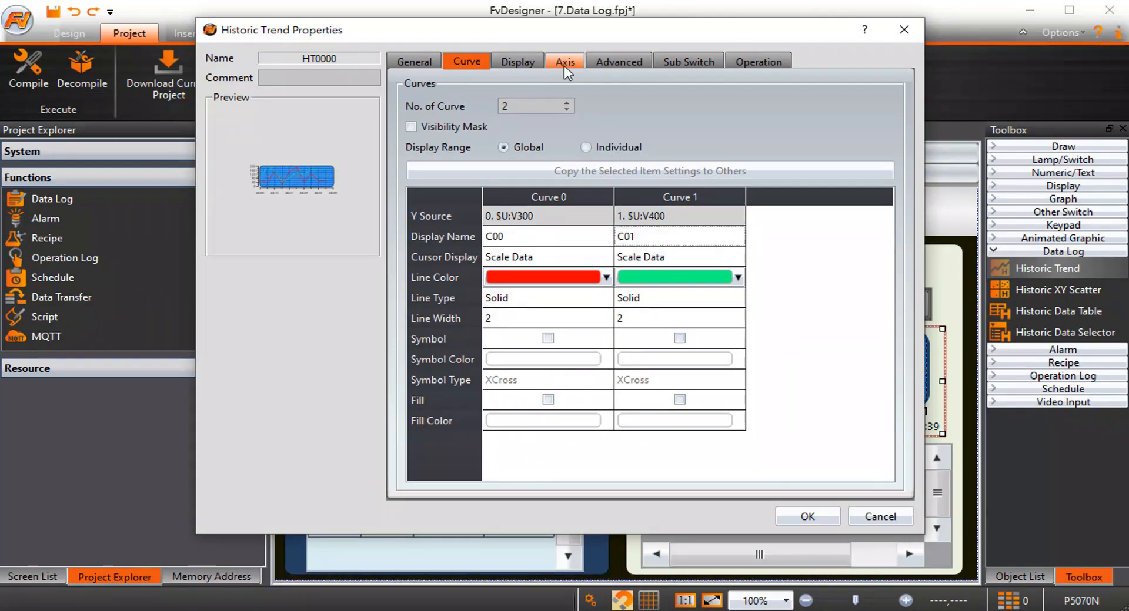
Examine the Historic Trend's axis settings and advanced options, including the Start/Stop State Address.
left_click(564, 63)
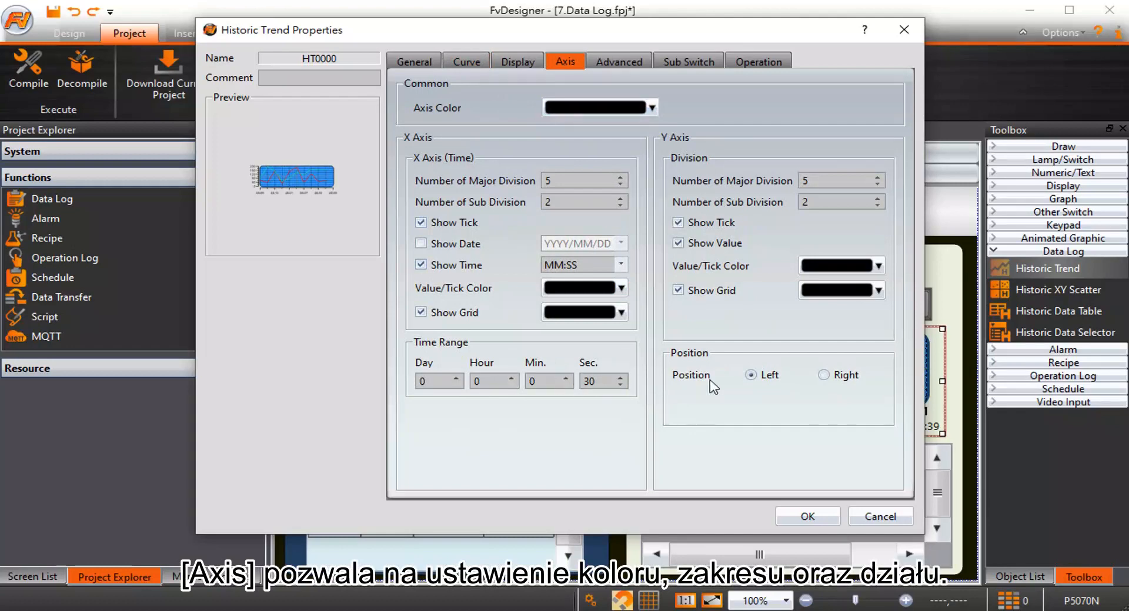
left_click(619, 61)
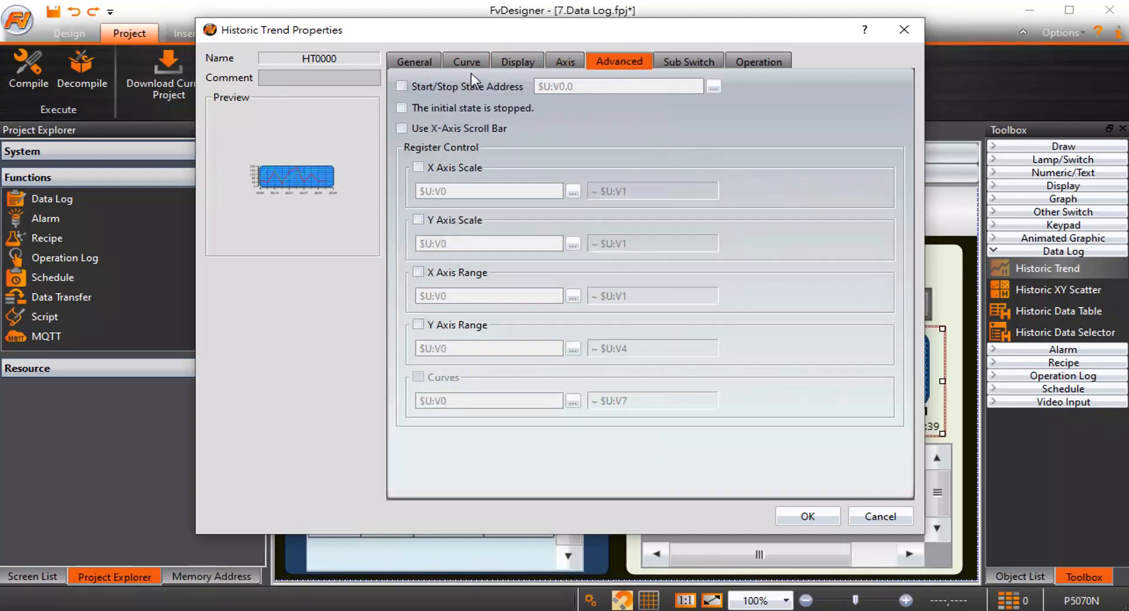
left_click(454, 89)
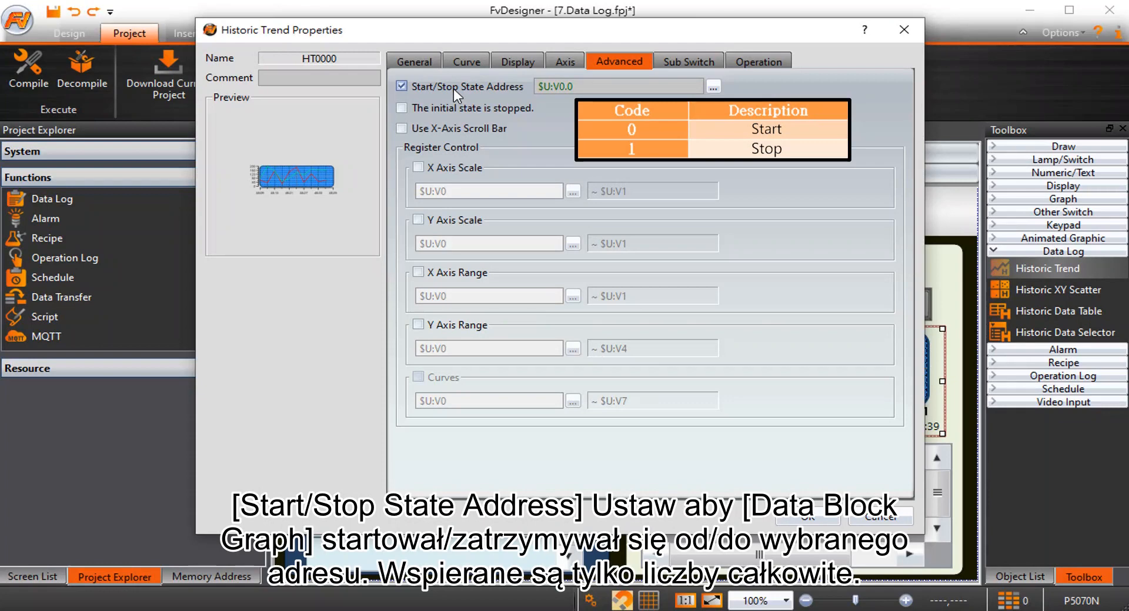
left_click(453, 89)
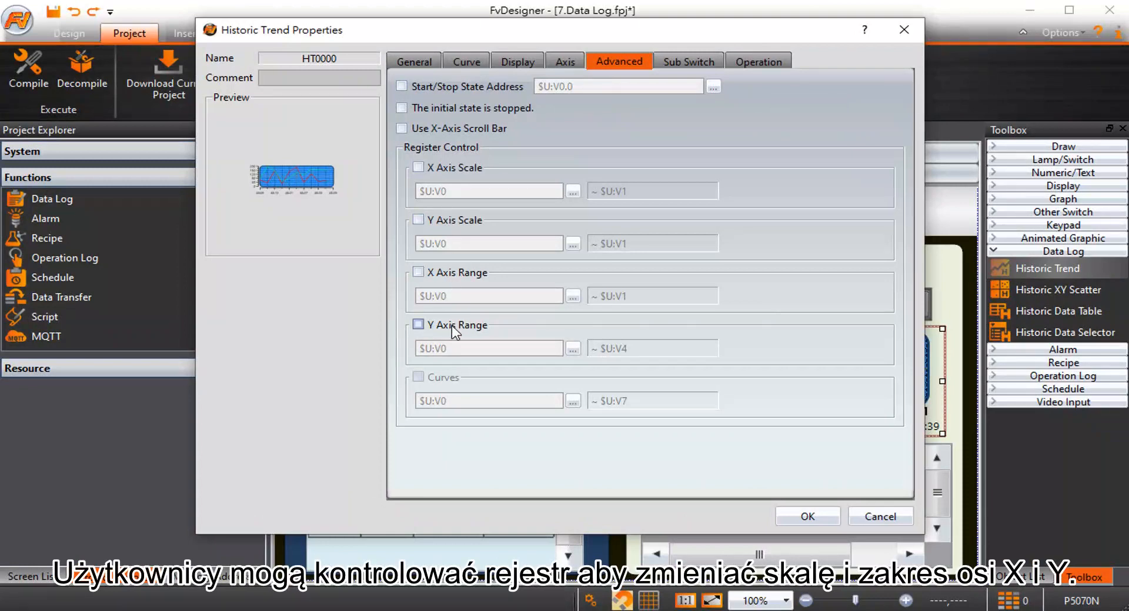
Preview the Historic Trend's Start, Stop, Clear and Search sub switches, leaving them all disabled.
left_click(689, 61)
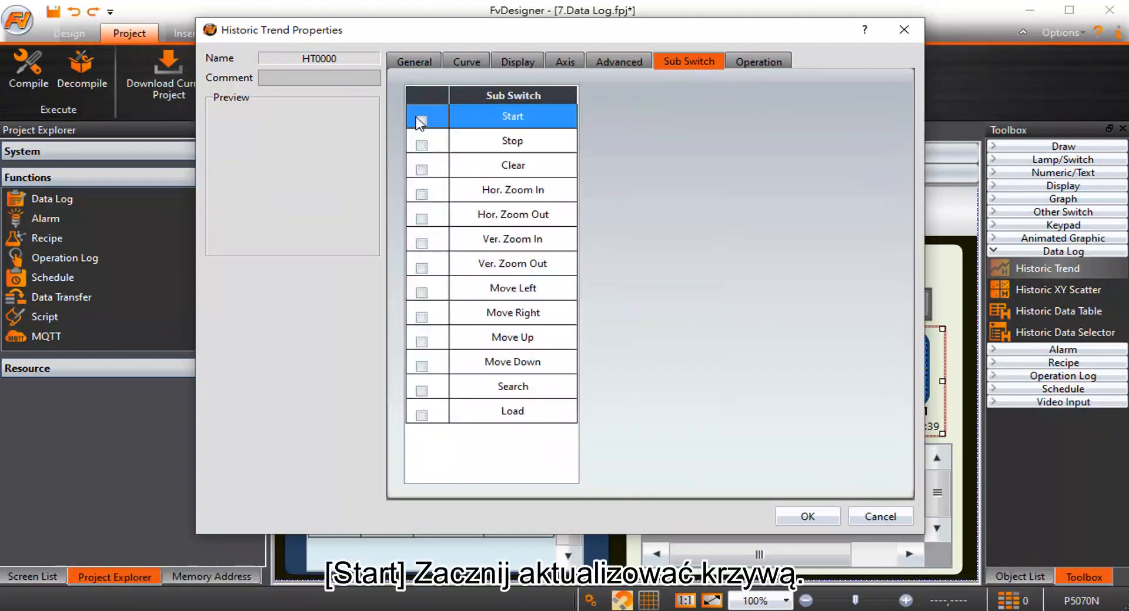
left_click(420, 121)
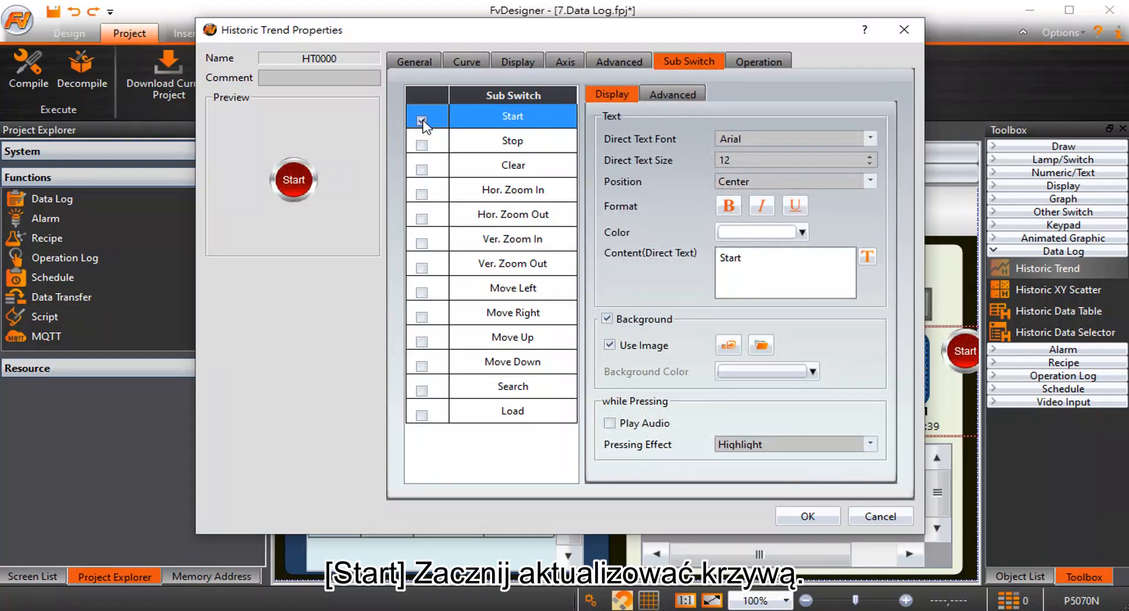
left_click(422, 121)
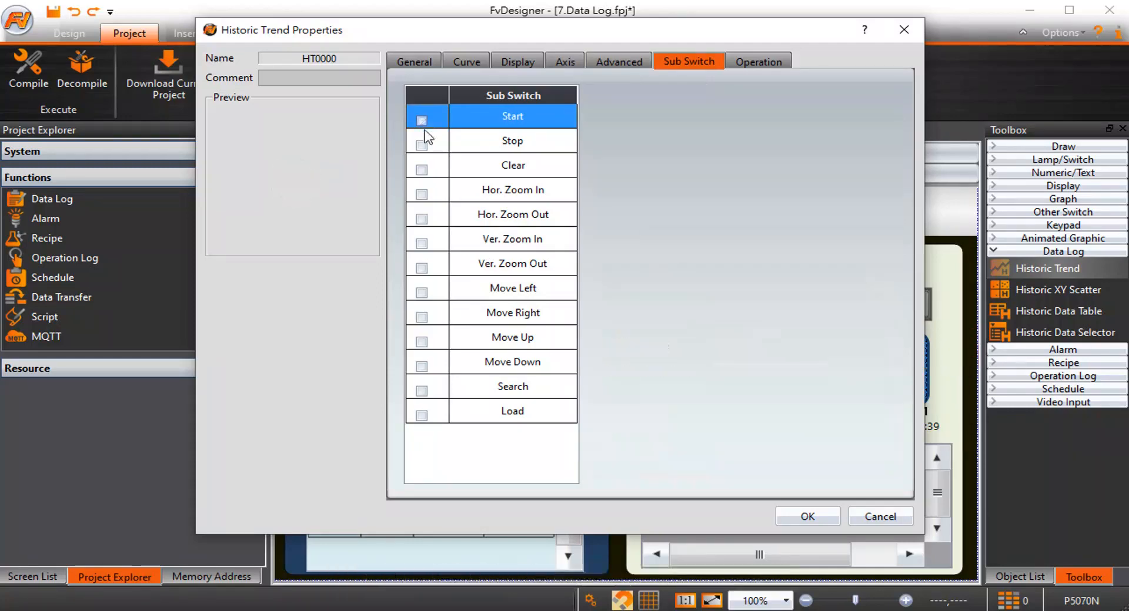
left_click(422, 145)
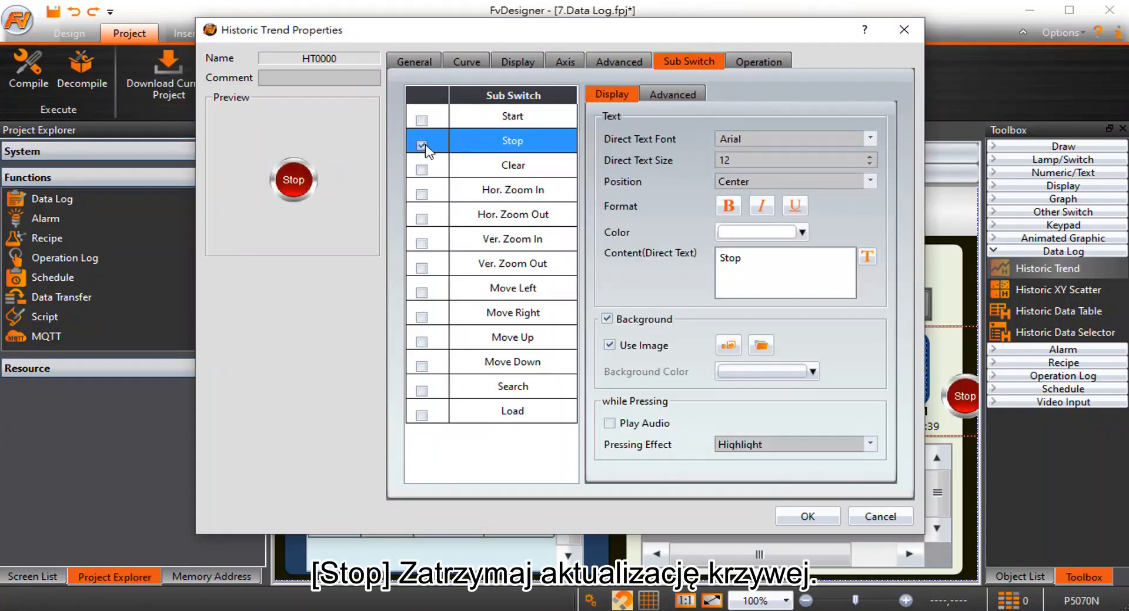
left_click(422, 145)
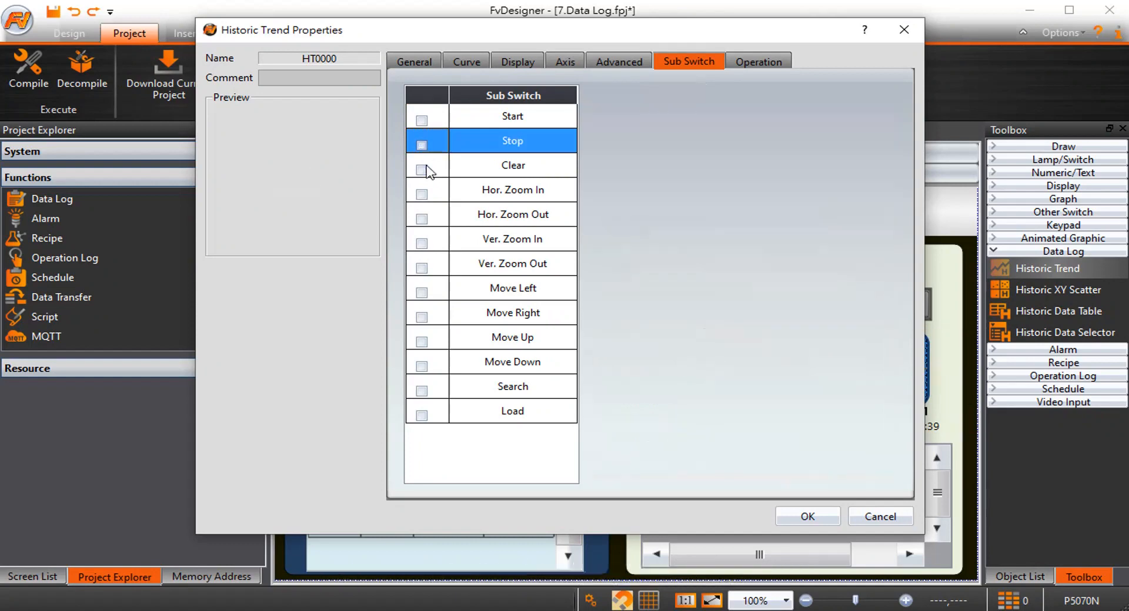
left_click(422, 169)
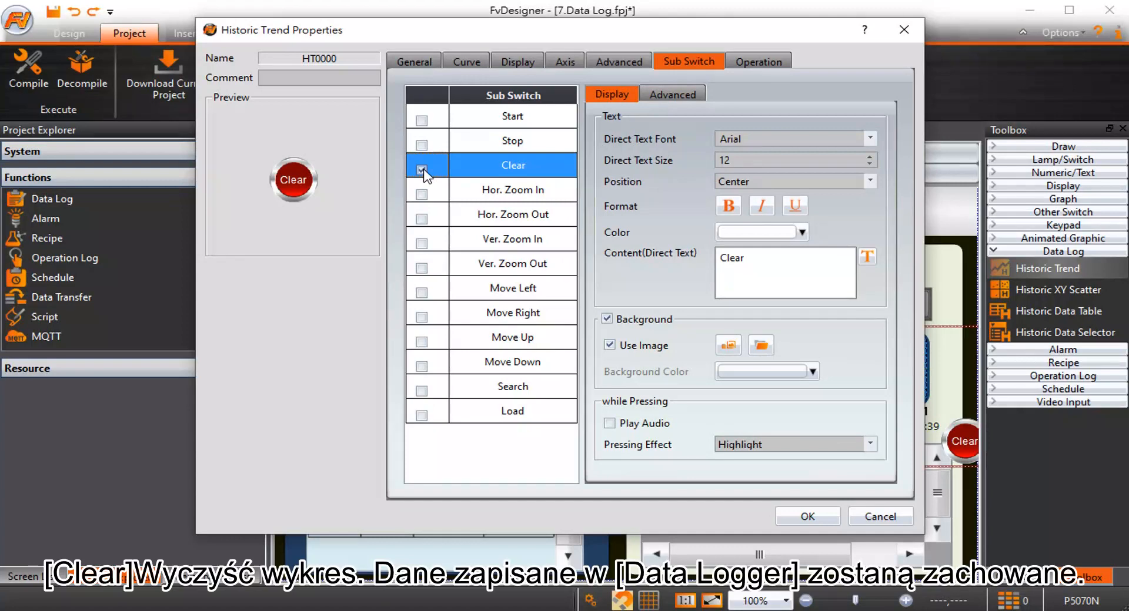
left_click(421, 170)
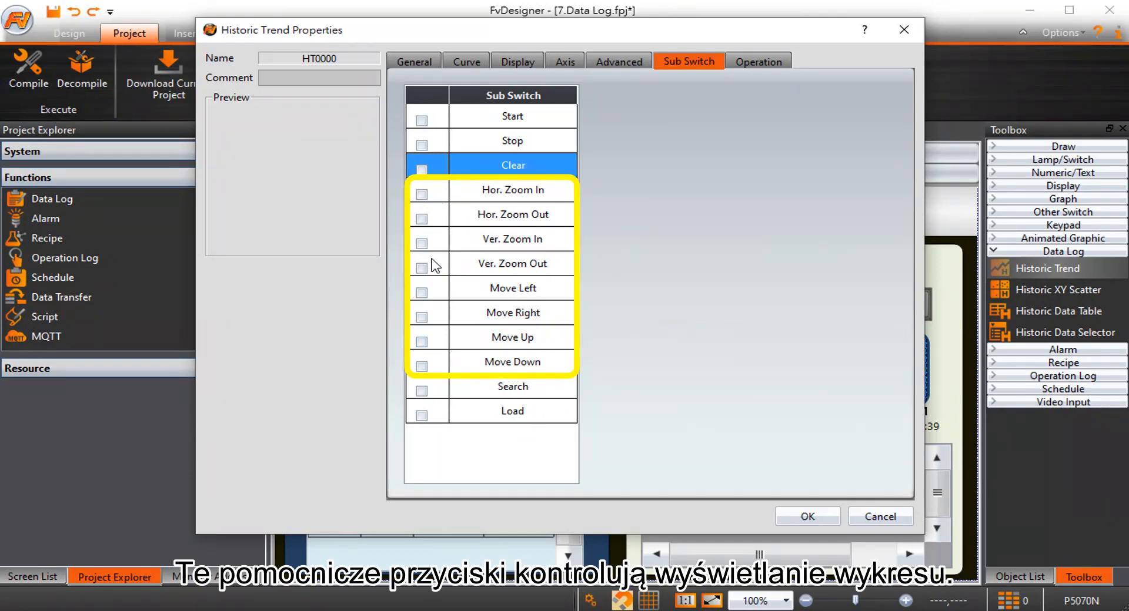
left_click(422, 391)
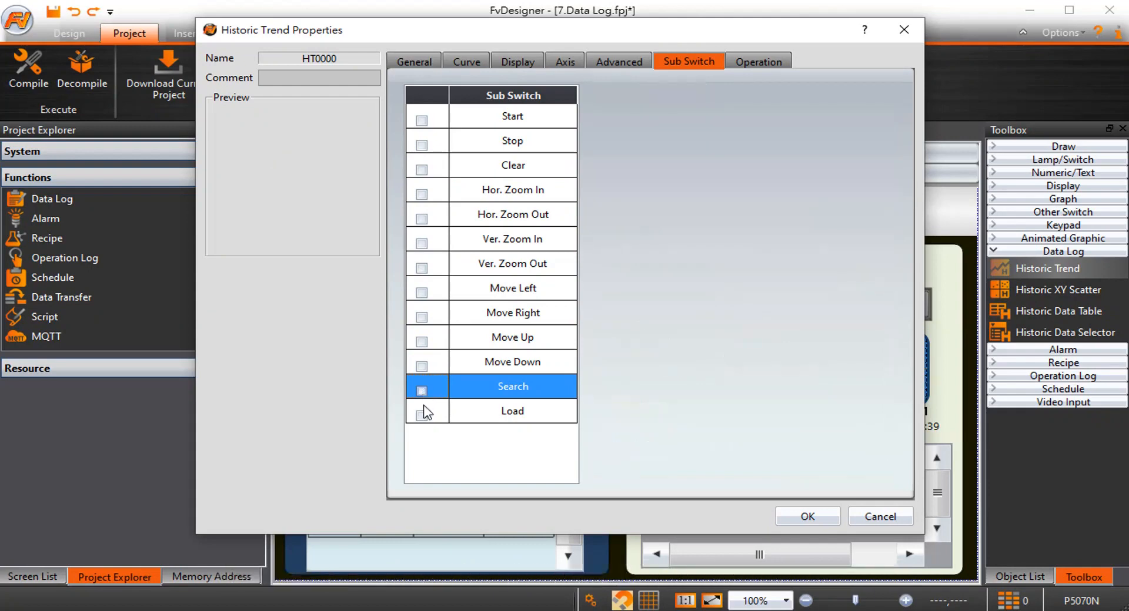
Enable the Historic Trend's Load sub switch and apply the properties.
left_click(421, 416)
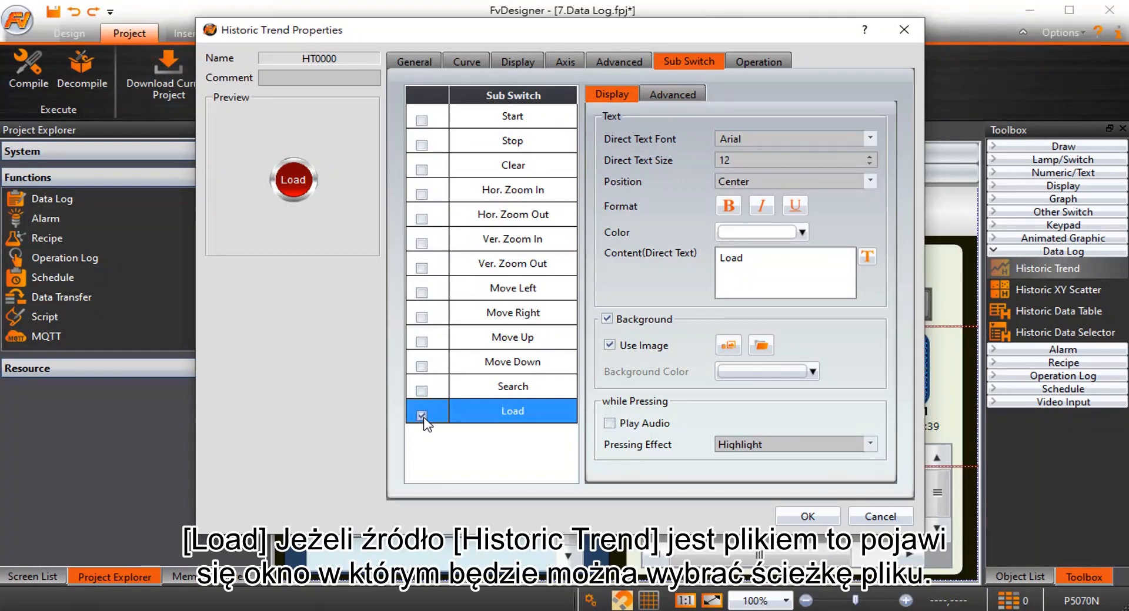
left_click(802, 519)
Place a Historic Data Table below the Historic Trend and resize it to match the trend's width.
left_click(1025, 321)
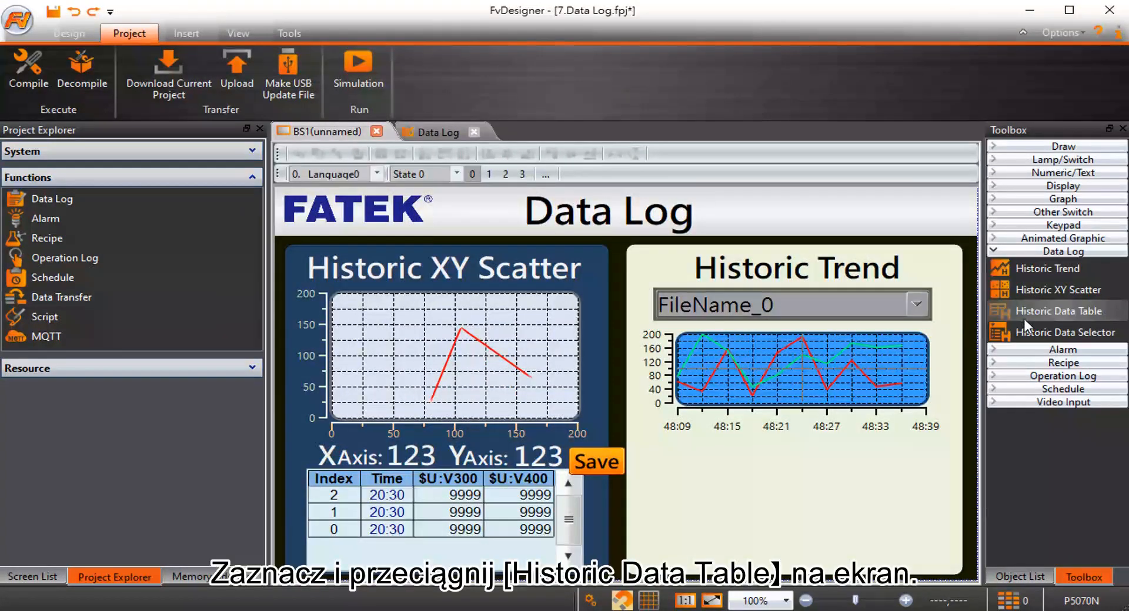
left_click_drag(1017, 316, 678, 440)
left_click_drag(786, 509, 746, 480)
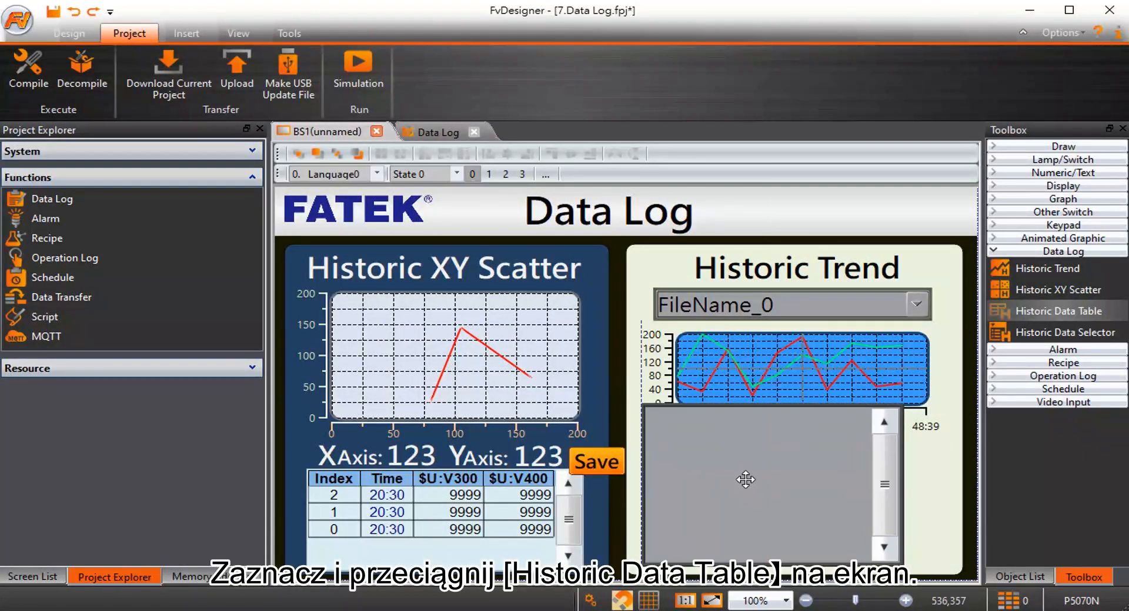
left_click_drag(906, 410, 947, 432)
Configure the Historic Data Table with Data Log ID 1, File as the source and file address $U:V600.
double_click(864, 481)
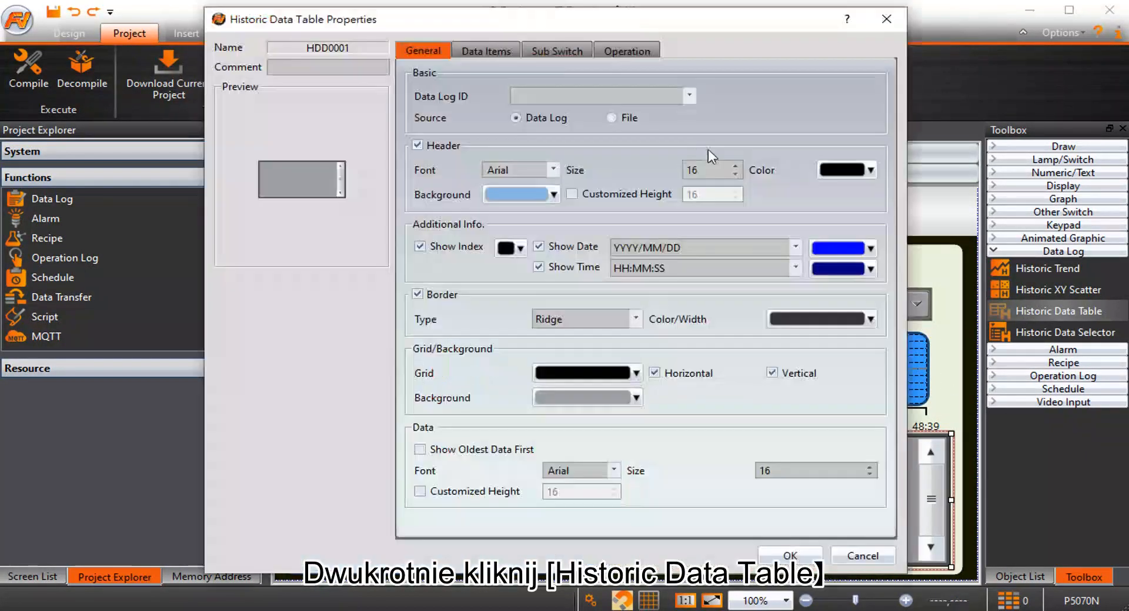
left_click(692, 94)
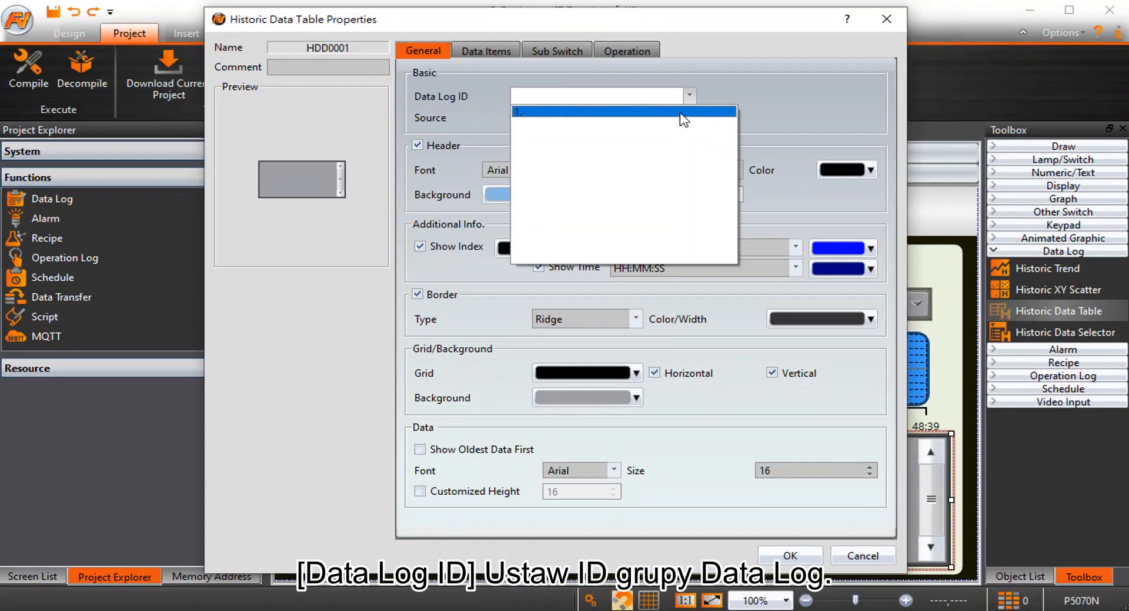
left_click(680, 112)
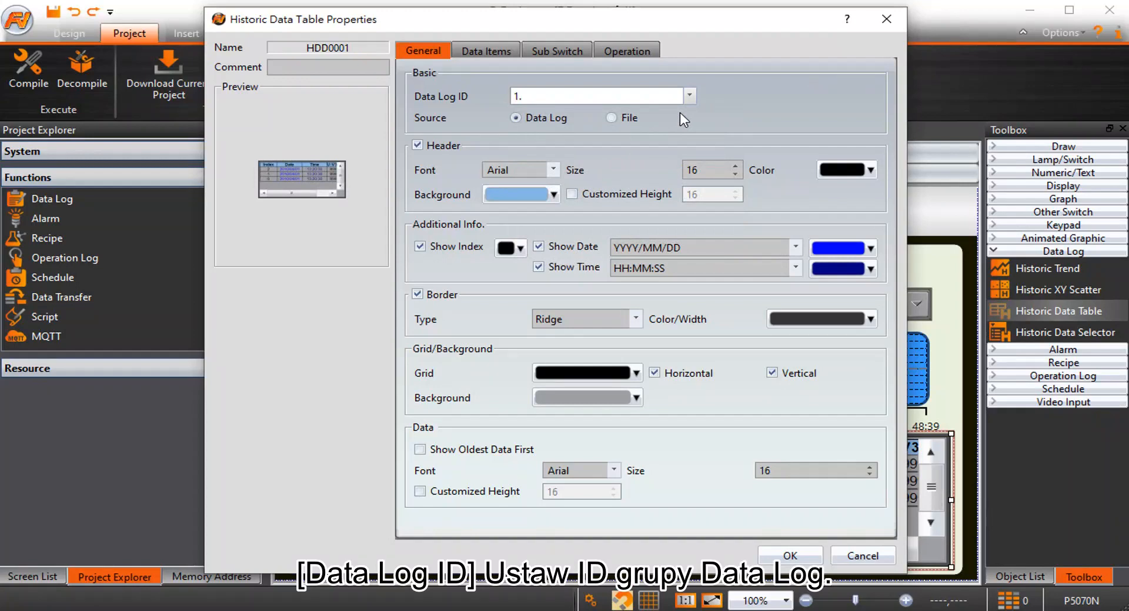
left_click(613, 119)
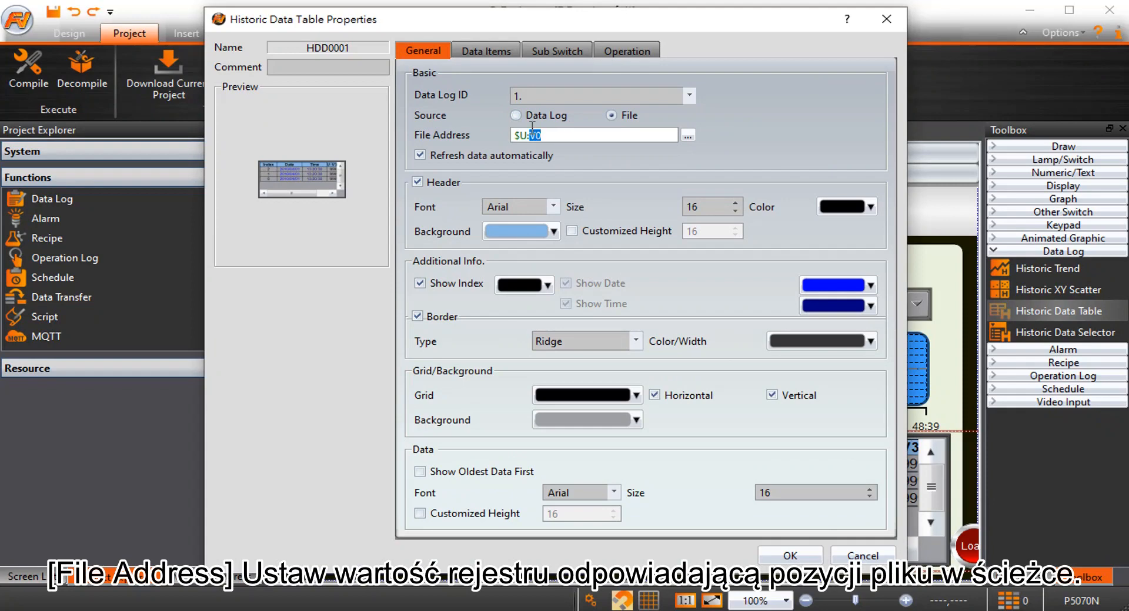
left_click(543, 132)
key("BackSpace")
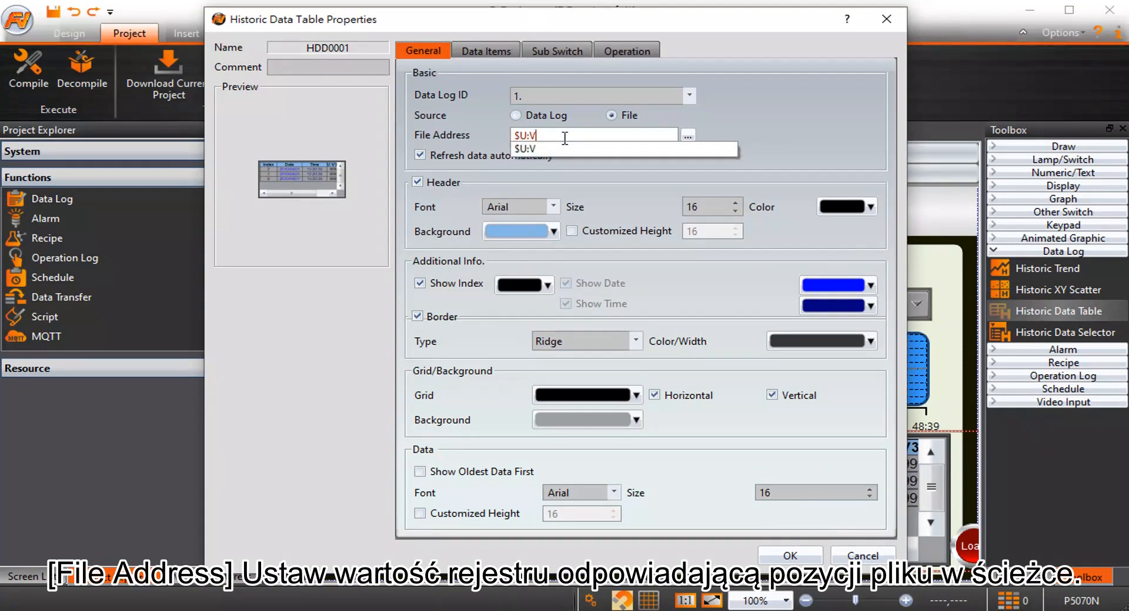
type("600")
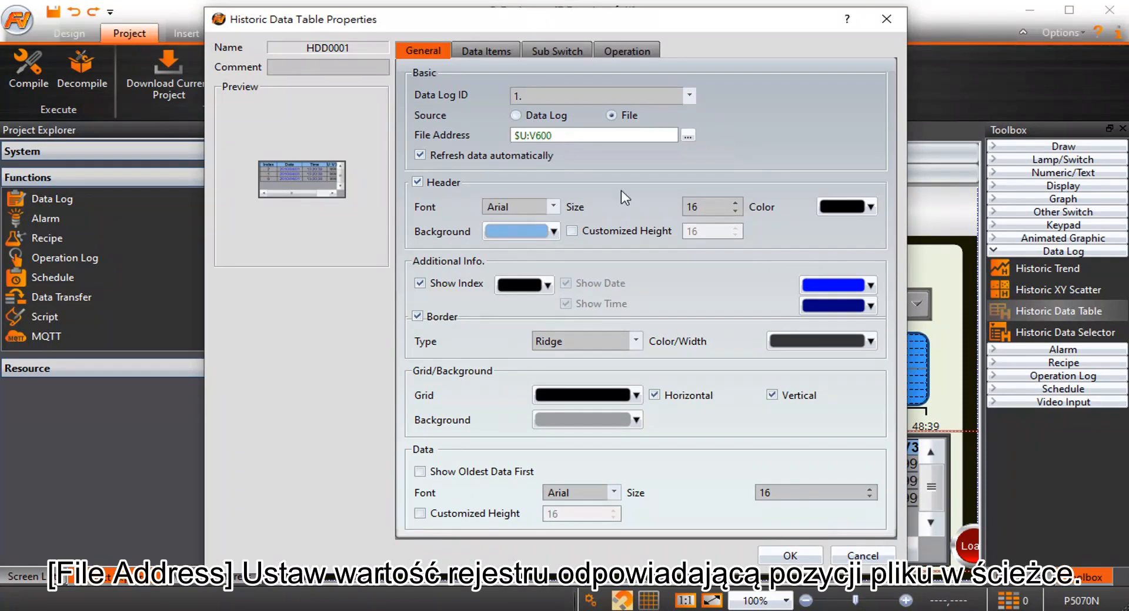
Preview the Historic Data Table's Auto Scroll and Save sub switches, leaving both disabled.
left_click(556, 52)
left_click(434, 112)
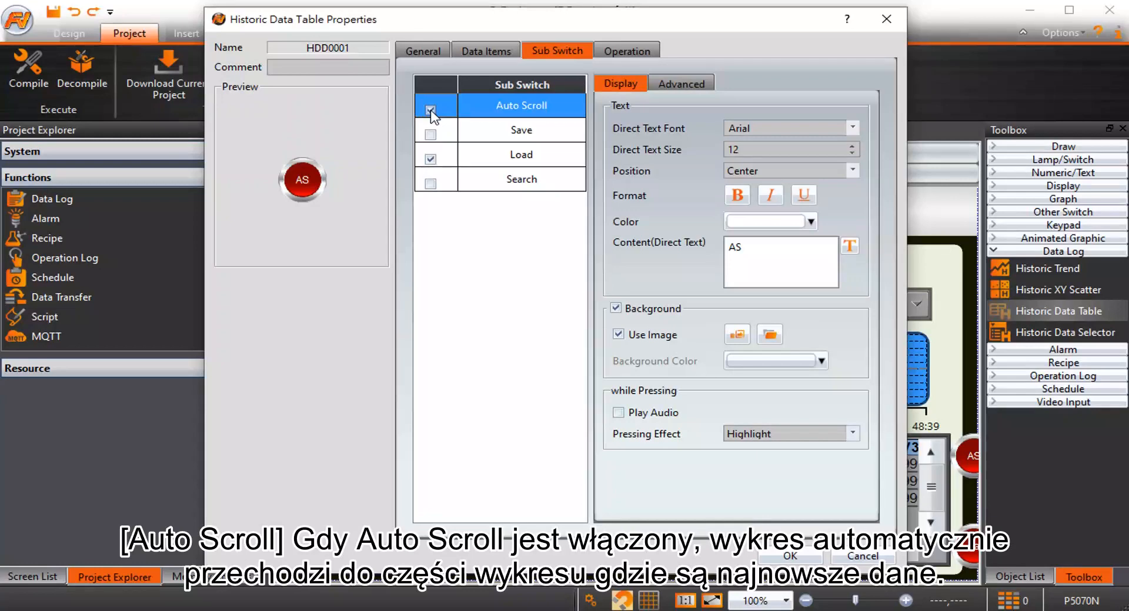
left_click(430, 109)
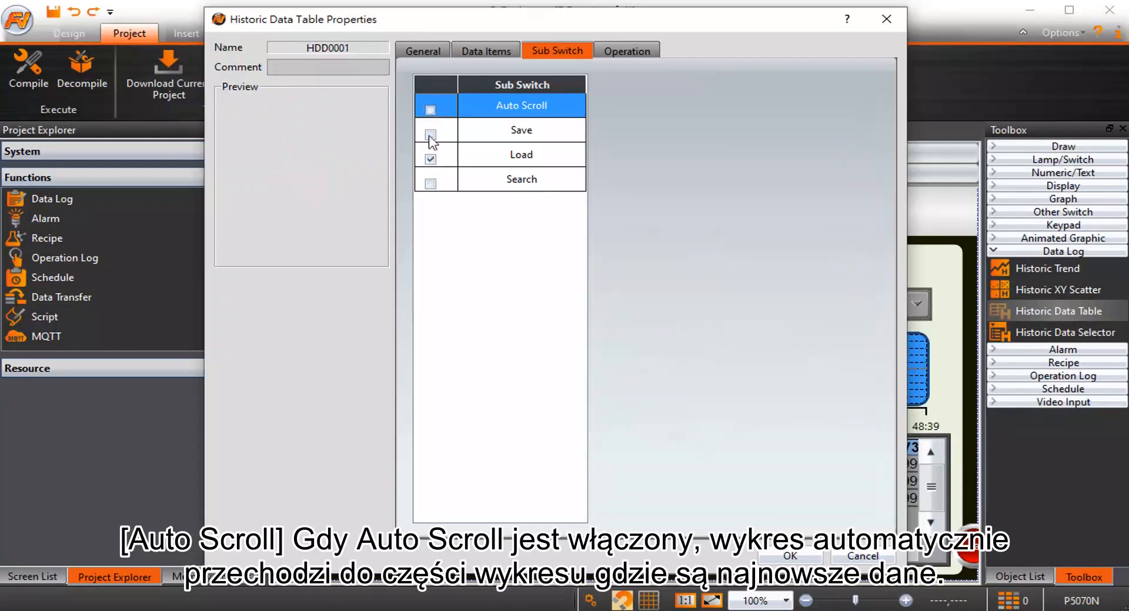
left_click(431, 134)
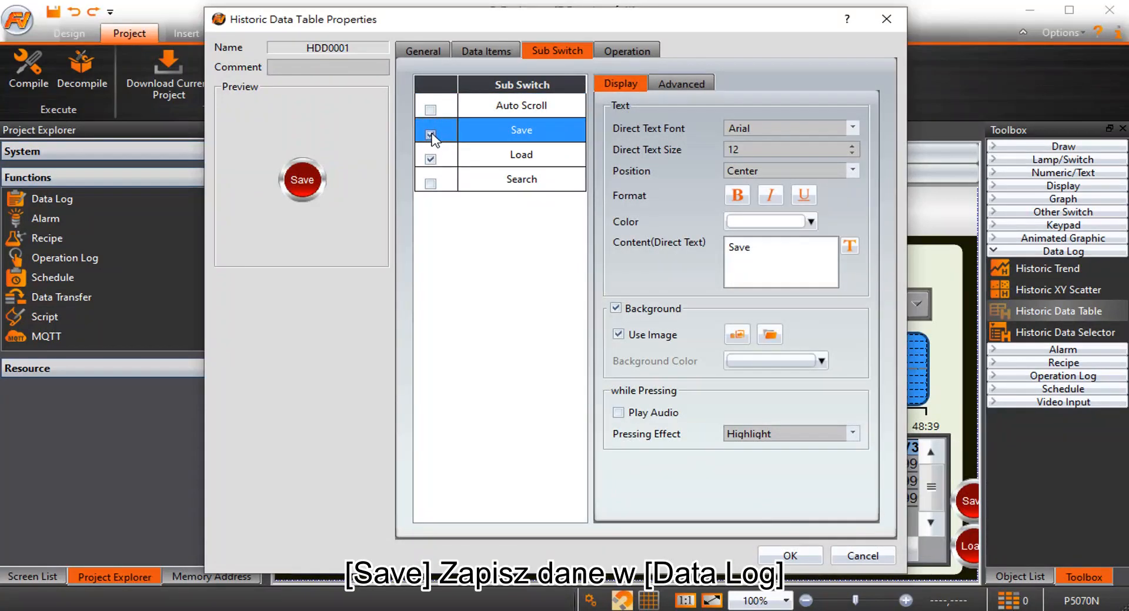
left_click(430, 134)
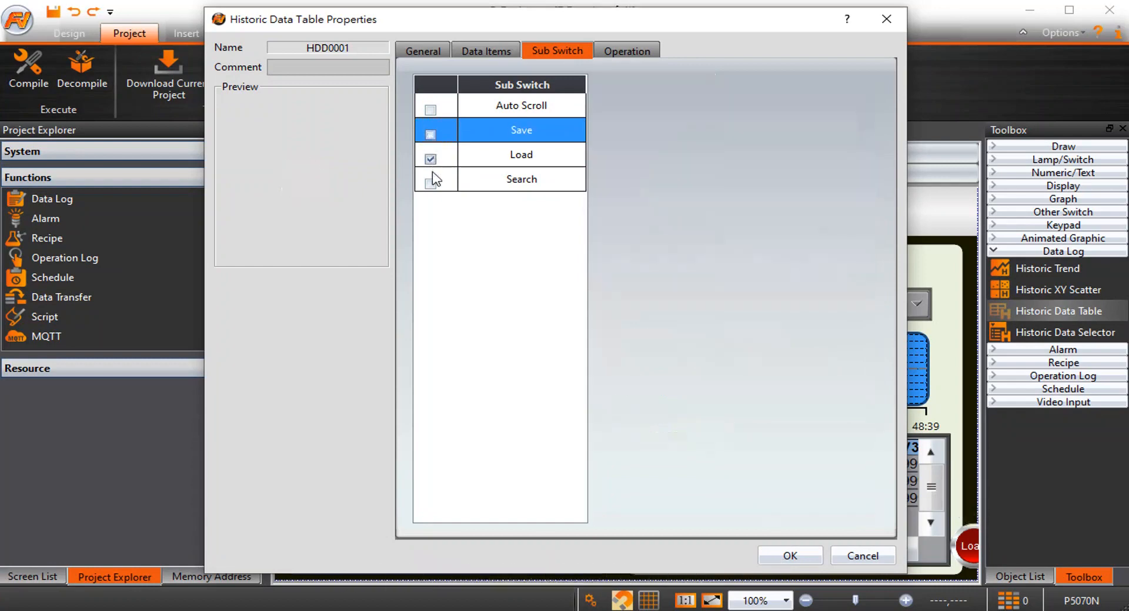
Disable the Historic Data Table's Load sub switch, preview Search but leave it disabled, and apply the properties.
left_click(435, 163)
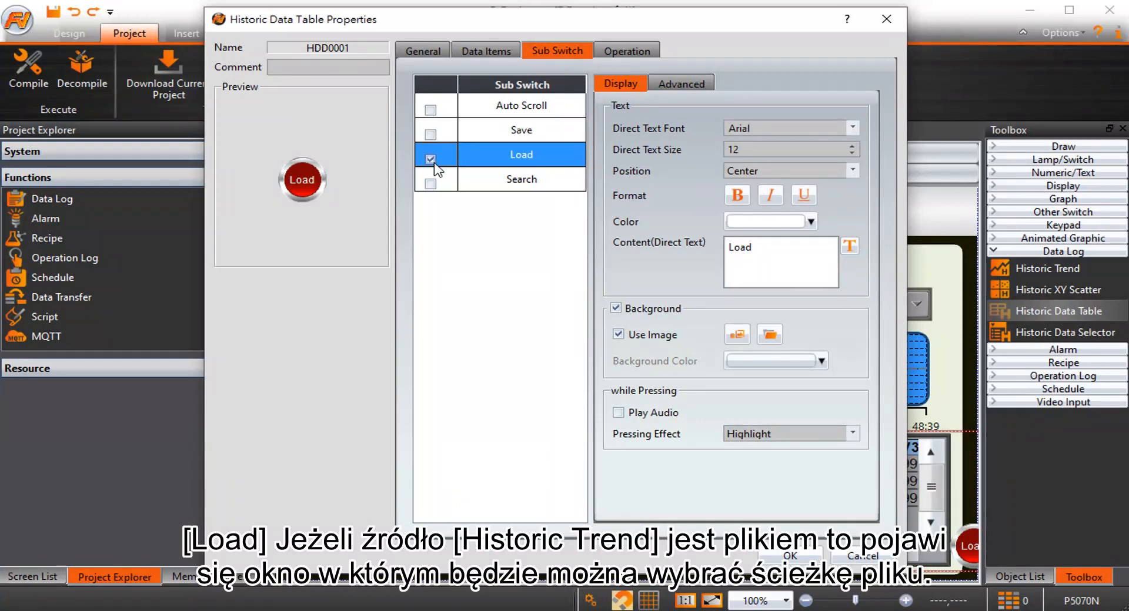
left_click(430, 159)
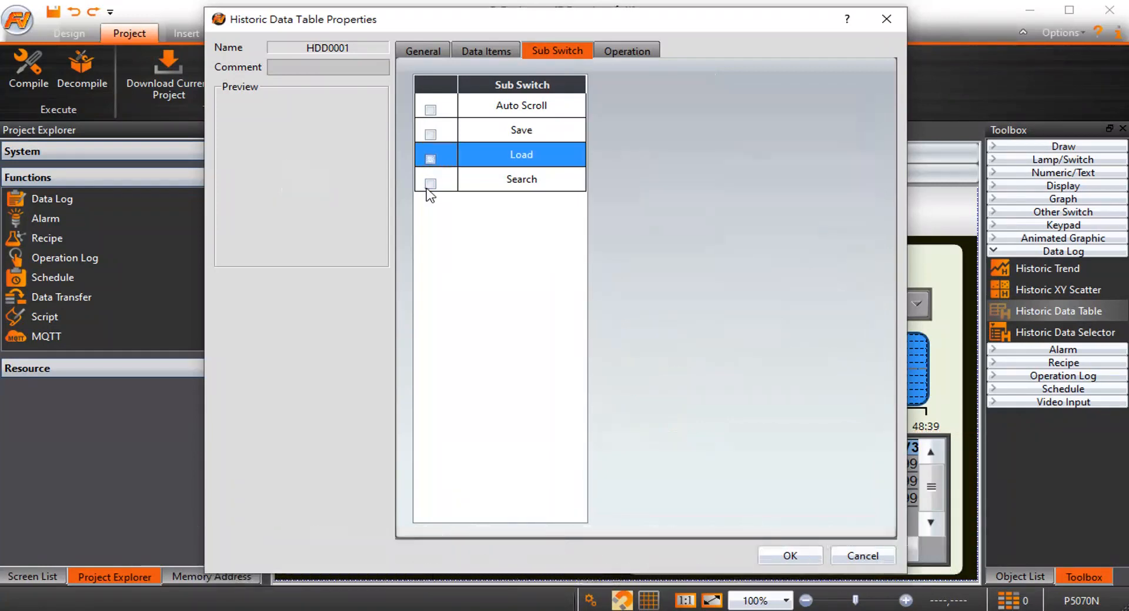
left_click(431, 183)
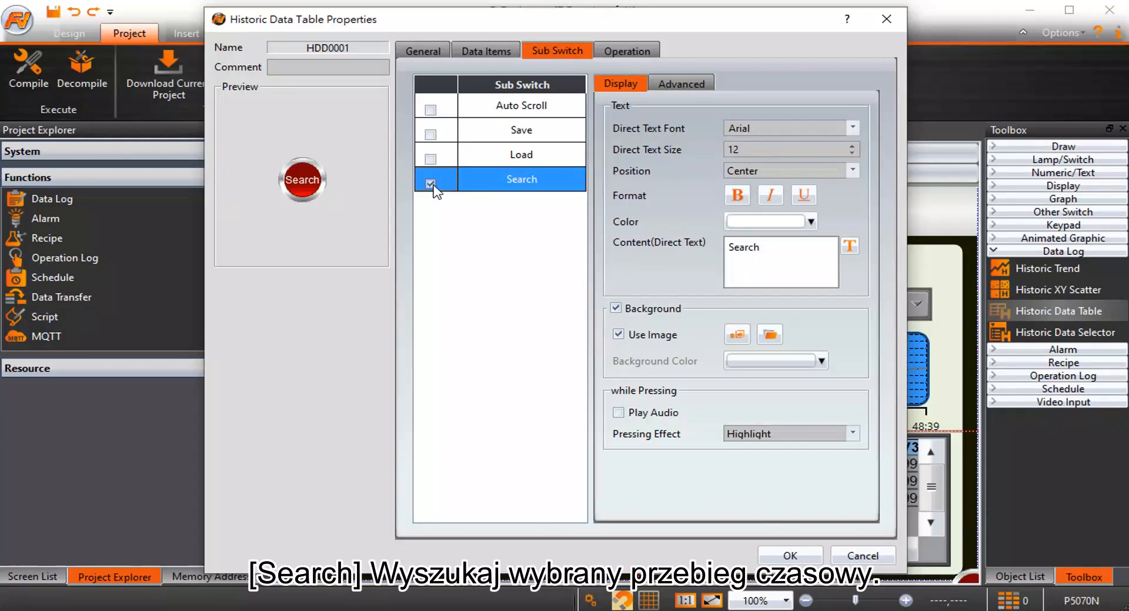
left_click(431, 184)
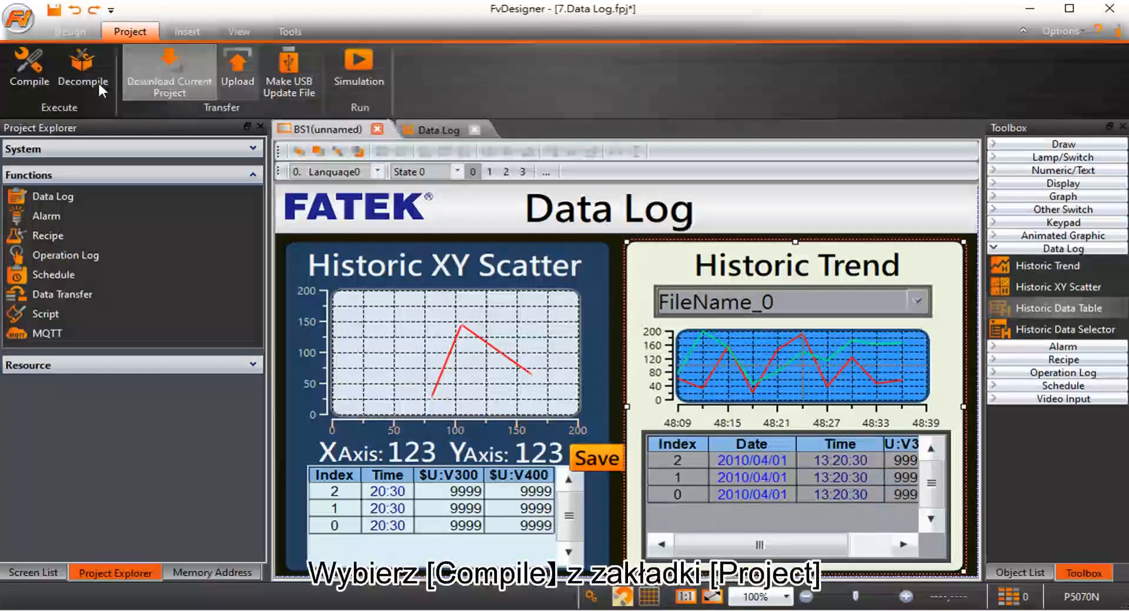
Compile the project, dismiss the compile result, and start a simulation of it.
left_click(28, 65)
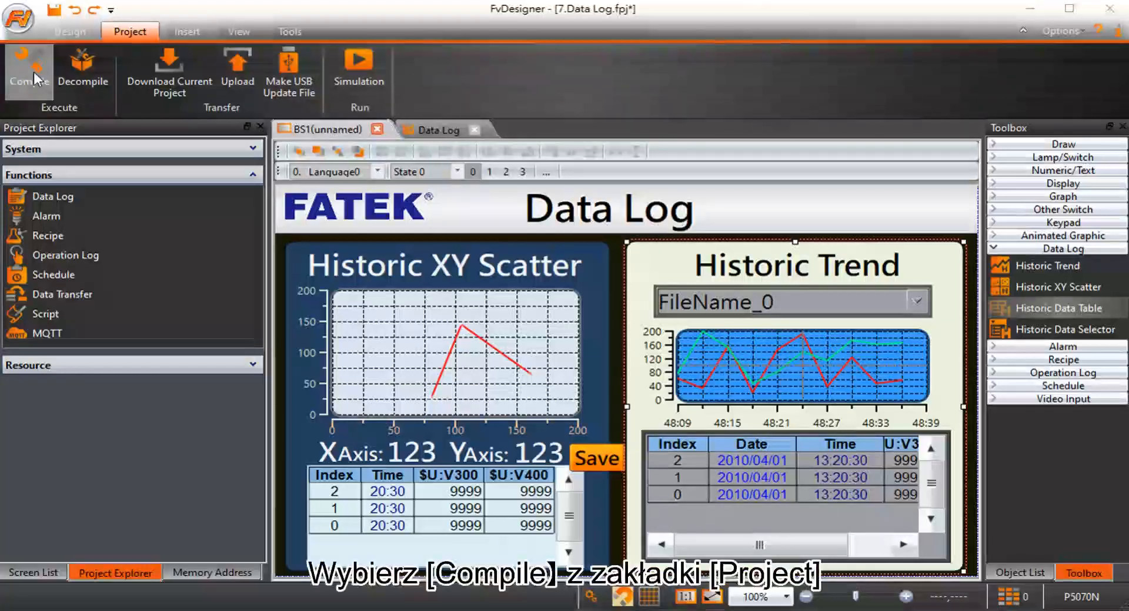
left_click(528, 323)
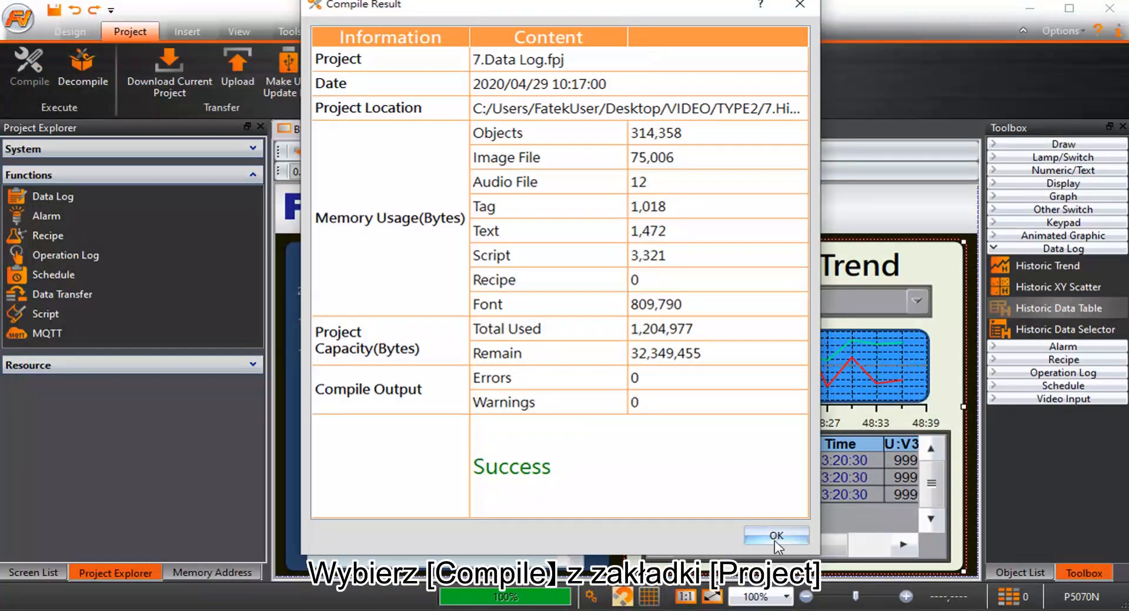
left_click(774, 540)
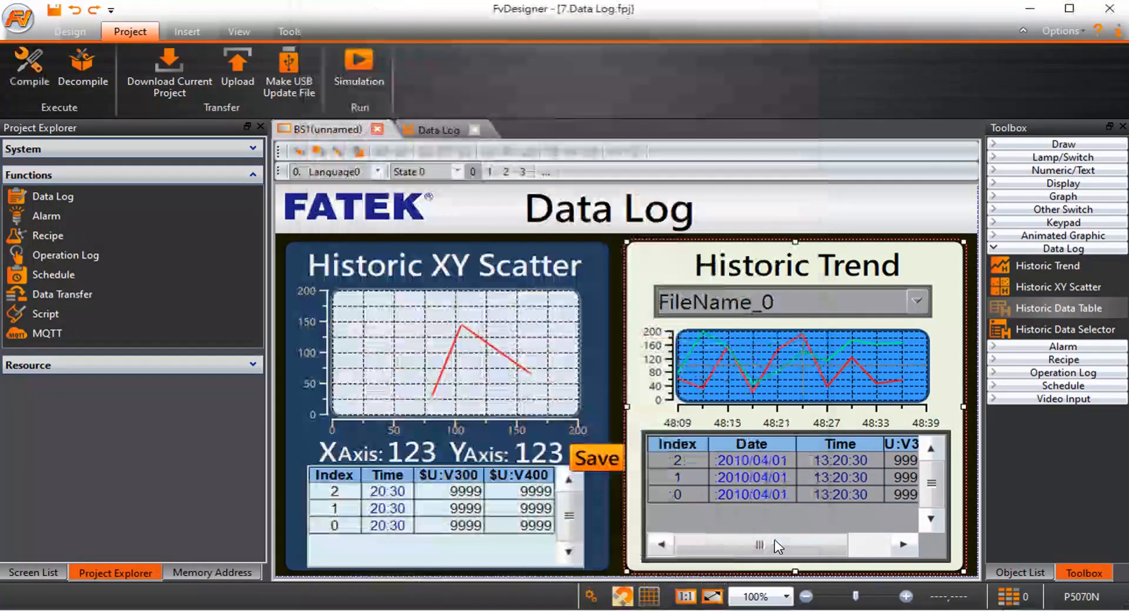
left_click(370, 84)
left_click(781, 201)
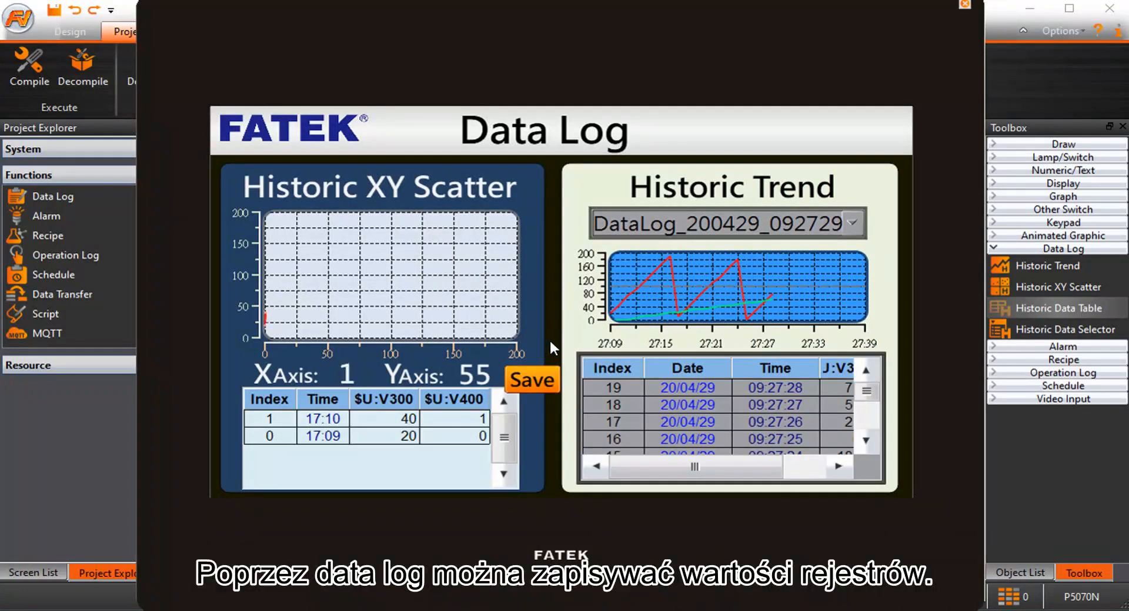
Choose the saved file DataLog_200429_092719 in the historic data selector to display its trend and table data.
left_click(694, 224)
left_click(694, 253)
left_click(708, 223)
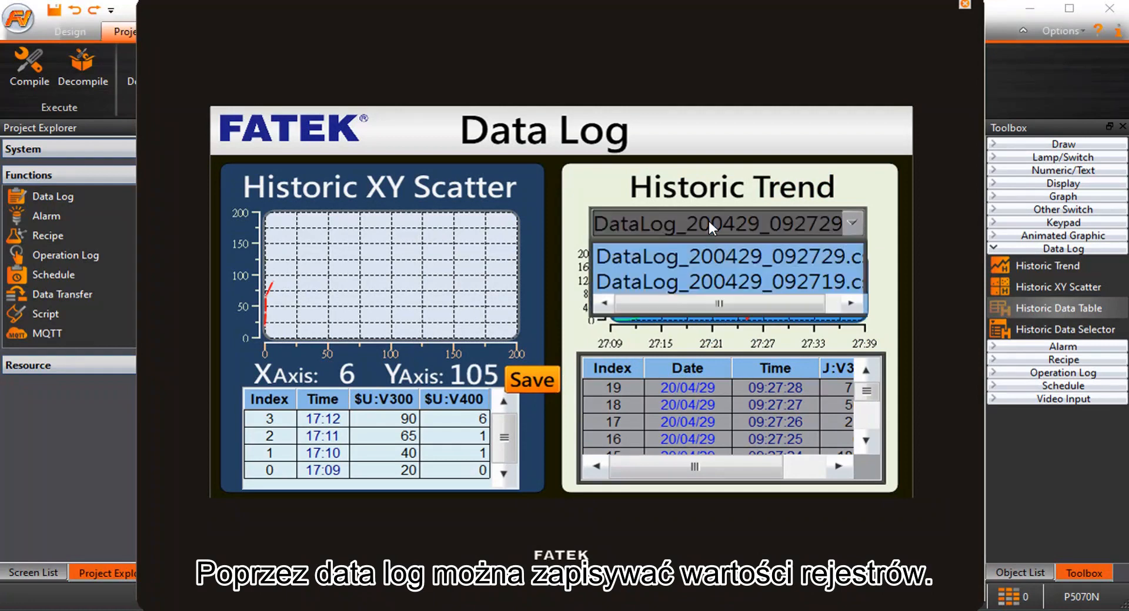
left_click(685, 282)
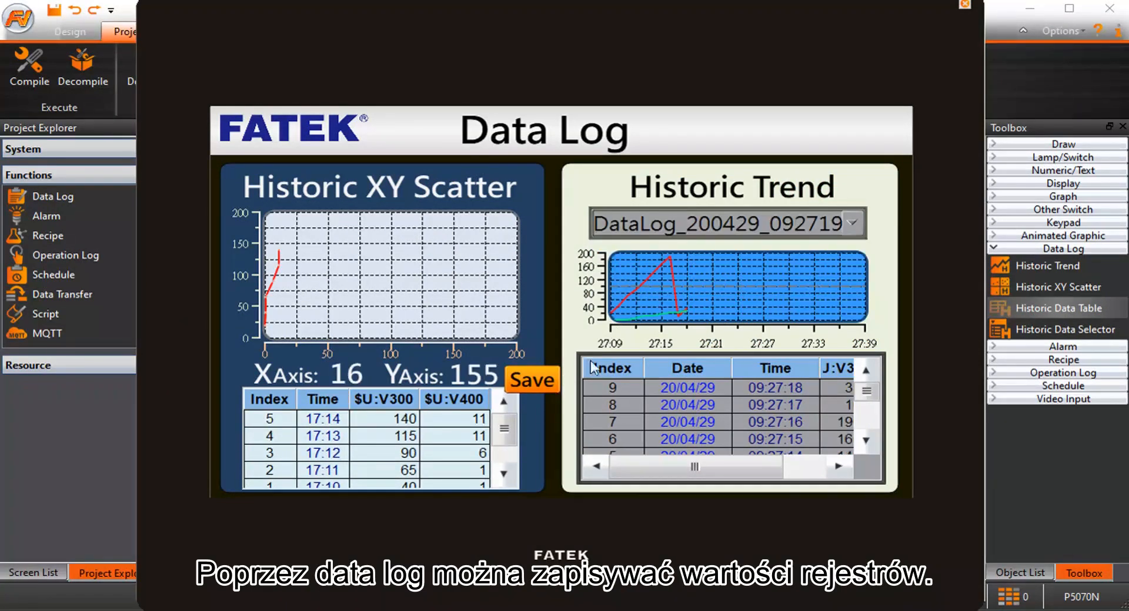
Save the current logged data in the simulation and display the new file DataLog_200429_101715 in the Historic Trend.
left_click(542, 381)
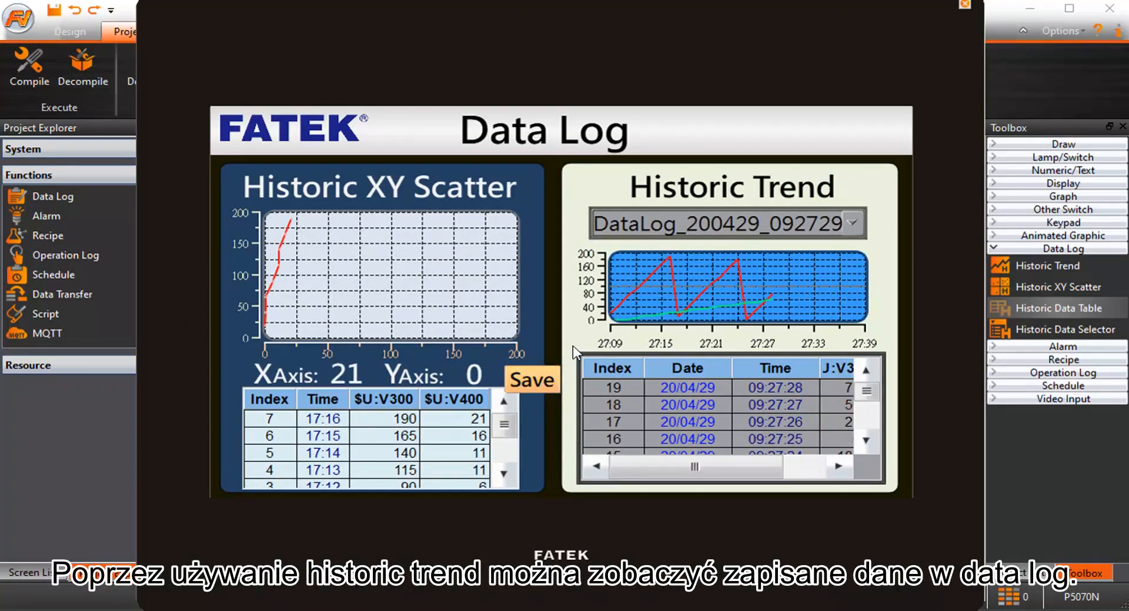
left_click(658, 226)
left_click(664, 258)
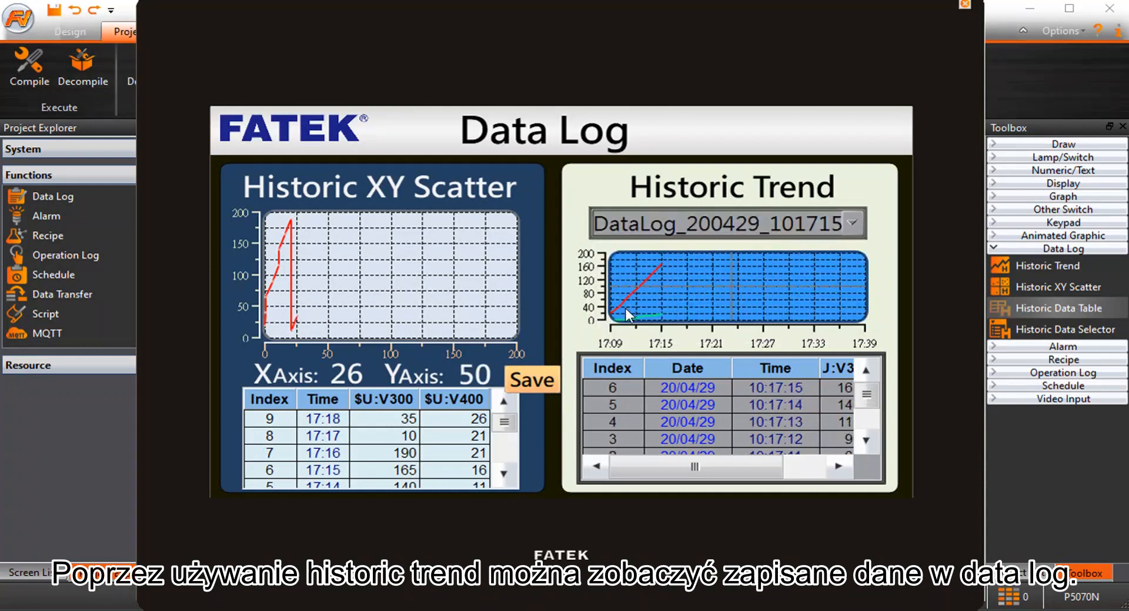
Examine the logged rows and the register columns in the simulated data tables.
left_click_drag(867, 393, 870, 420)
left_click_drag(507, 423, 512, 467)
left_click_drag(664, 466, 735, 470)
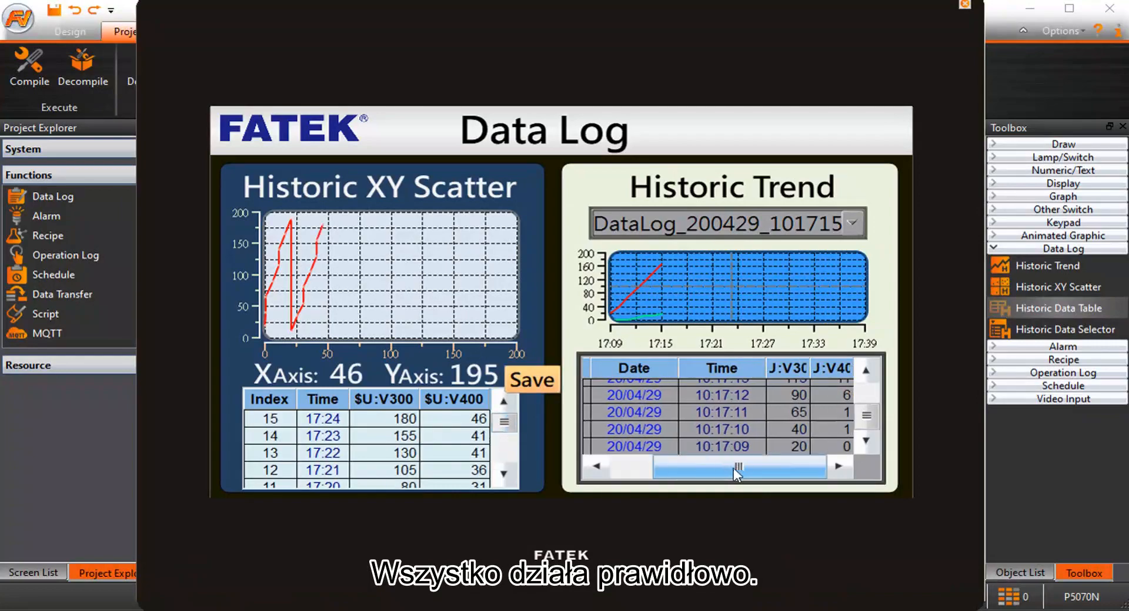
scroll(742, 405, "up", 1)
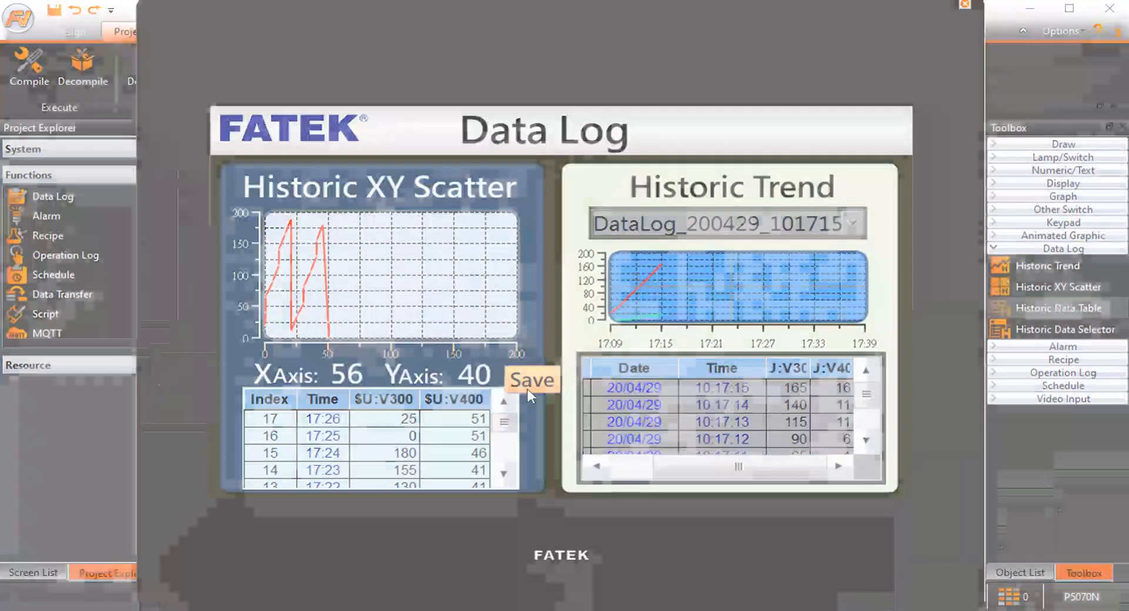